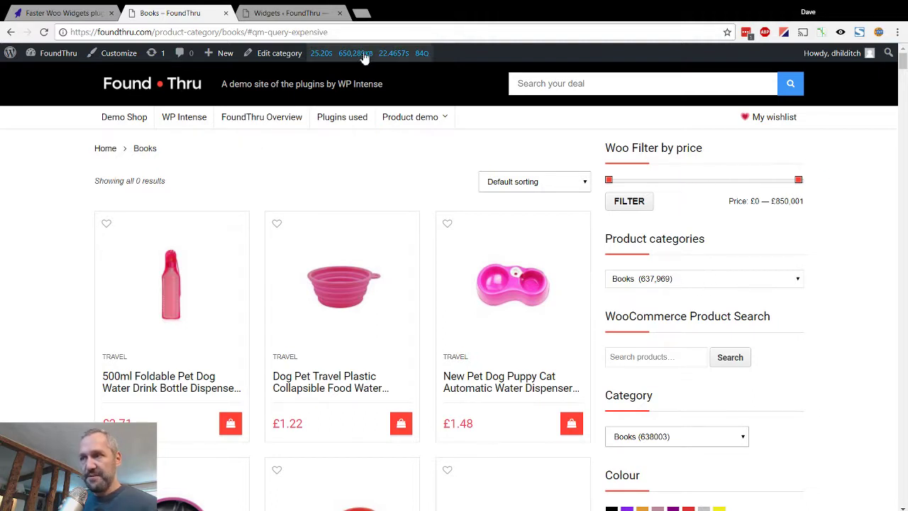
Step: Examine the Books category page's slow database queries, focusing on the rows and time of the _pad_term_counts() query and the price filter query
{"action": "mouse_move", "coordinate": [355, 54]}
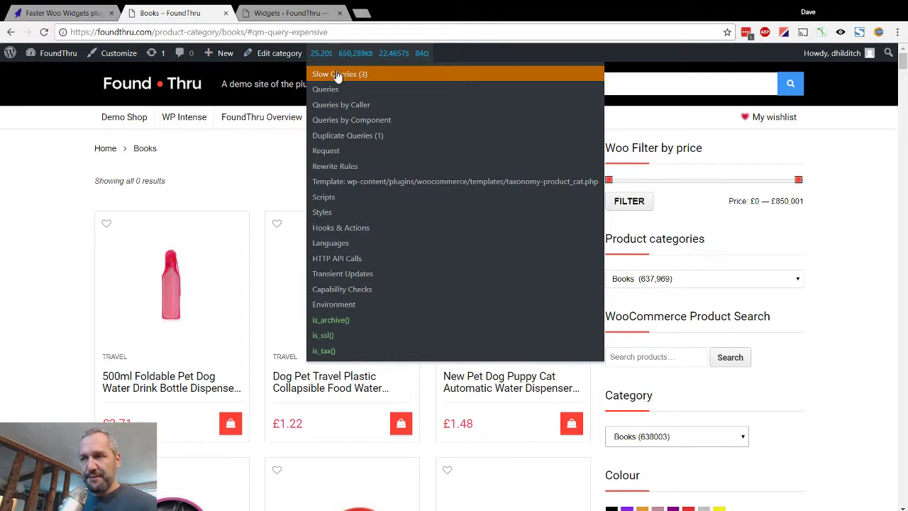
{"action": "left_click", "coordinate": [337, 75]}
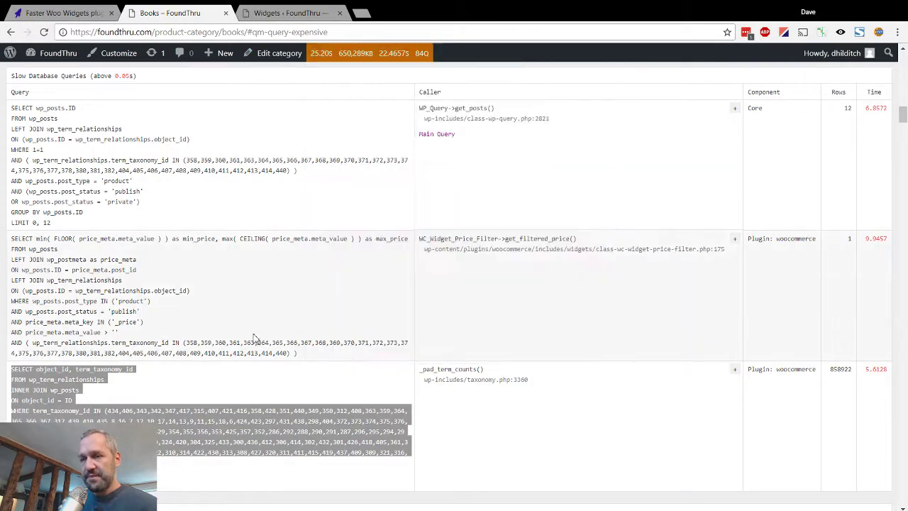
{"action": "double_click", "coordinate": [841, 371]}
{"action": "left_click", "coordinate": [842, 369]}
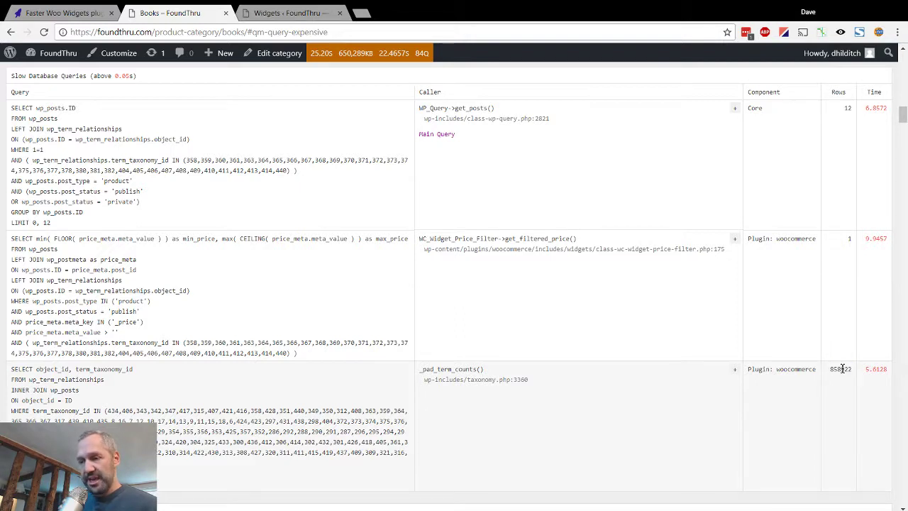
{"action": "double_click", "coordinate": [840, 369]}
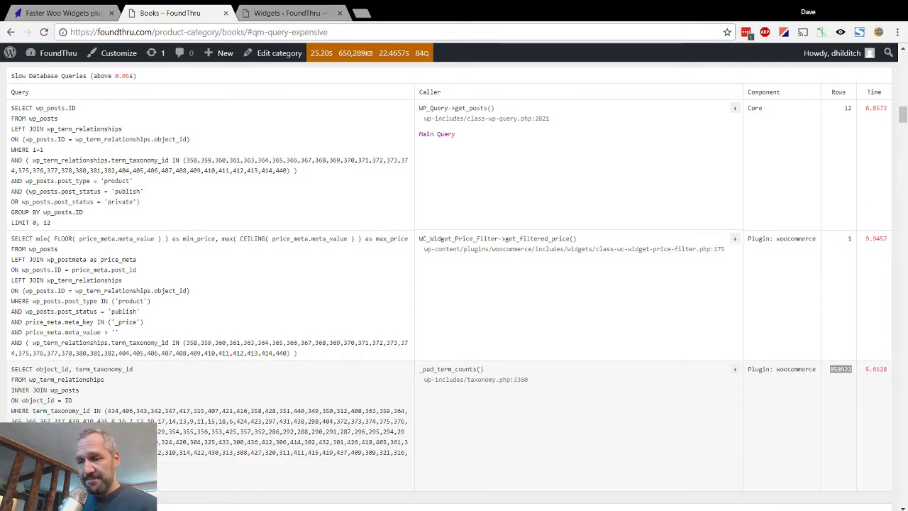
{"action": "left_click_drag", "start_coordinate": [135, 483], "coordinate": [13, 368]}
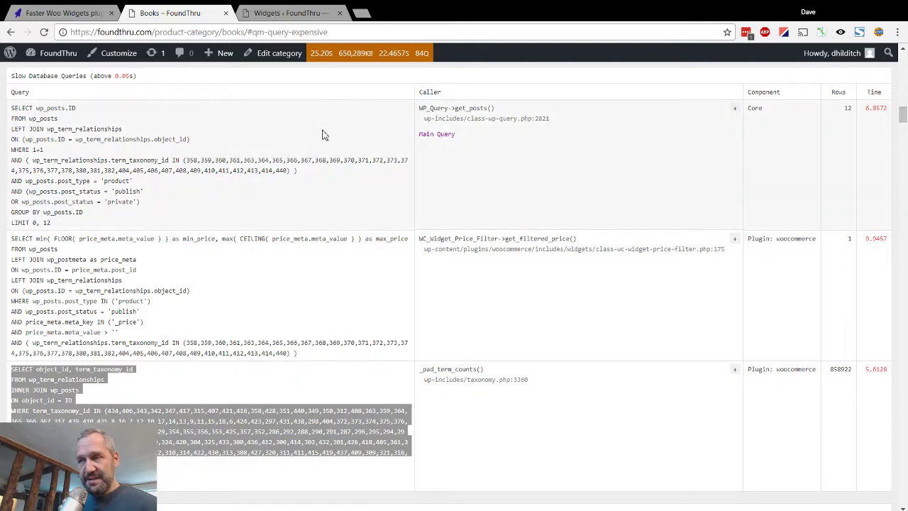
{"action": "mouse_move", "coordinate": [350, 62]}
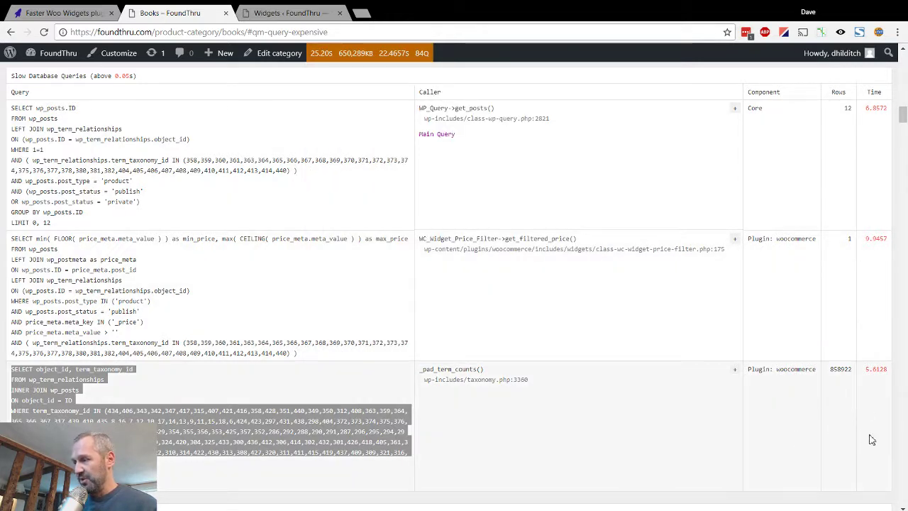
{"action": "left_click_drag", "start_coordinate": [865, 369], "coordinate": [889, 369]}
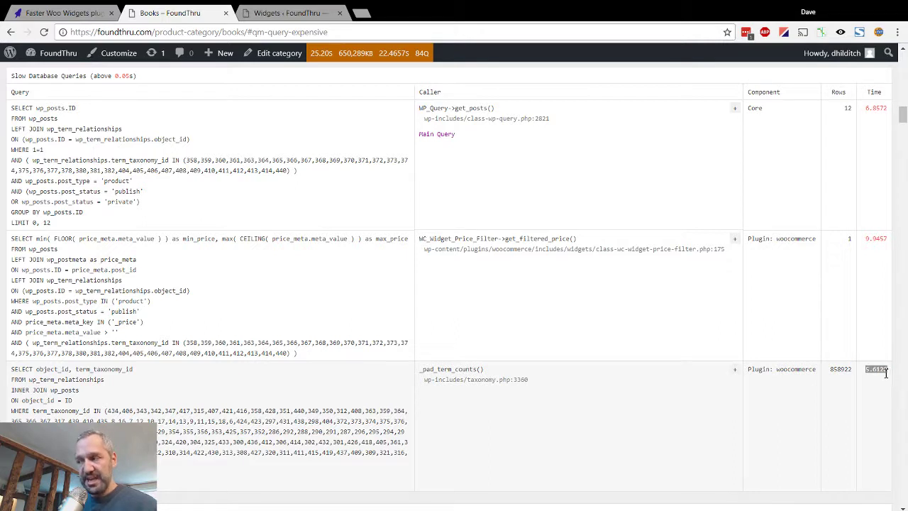
{"action": "double_click", "coordinate": [834, 369]}
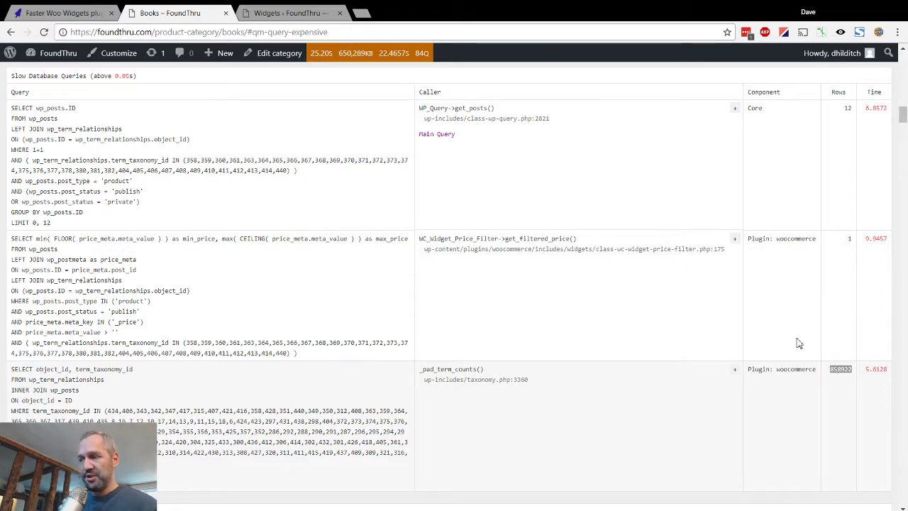
{"action": "left_click_drag", "start_coordinate": [15, 240], "coordinate": [315, 357]}
{"action": "left_click", "coordinate": [305, 326]}
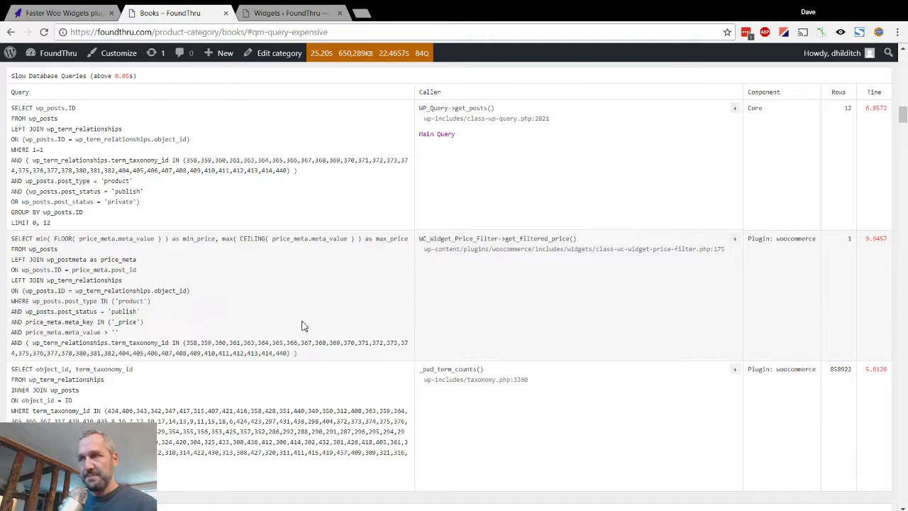
{"action": "scroll", "coordinate": [904, 113], "scroll_direction": "up", "scroll_amount": 2}
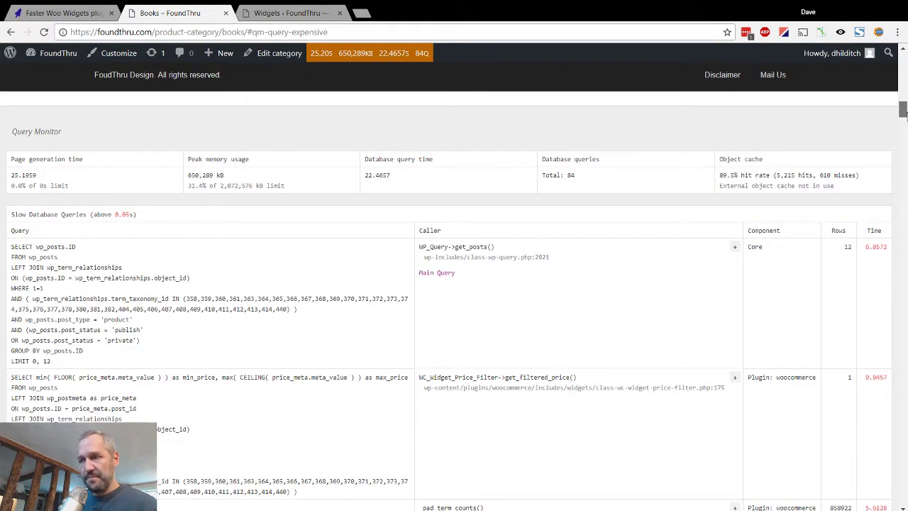
Step: Delete the Product Categories and Filter Products by Price widgets from the Woocommerce shop sidebar, and reload the Books category page
{"action": "left_click", "coordinate": [295, 15]}
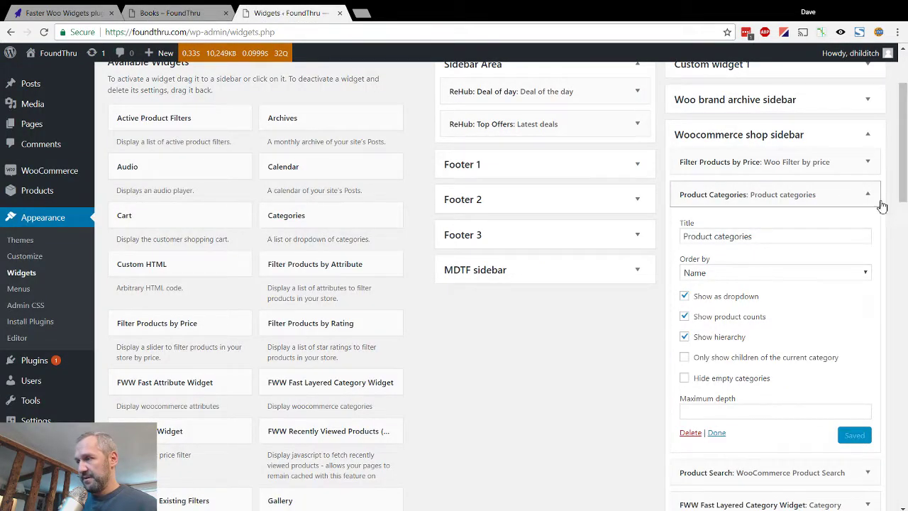
{"action": "left_click", "coordinate": [693, 434]}
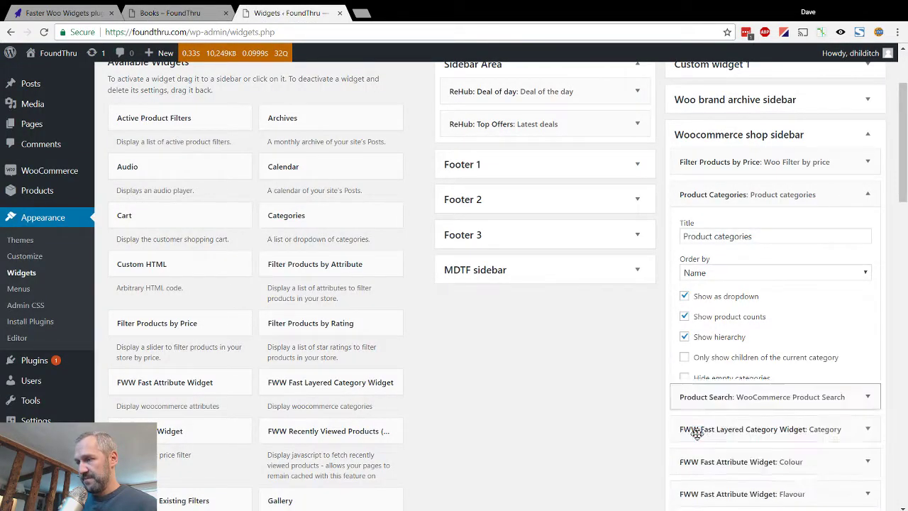
{"action": "left_click", "coordinate": [868, 163]}
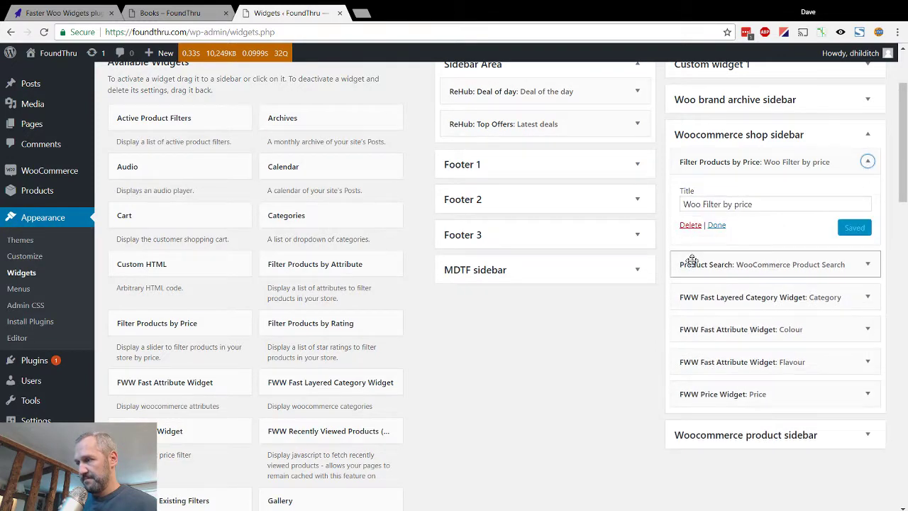
{"action": "left_click", "coordinate": [693, 228]}
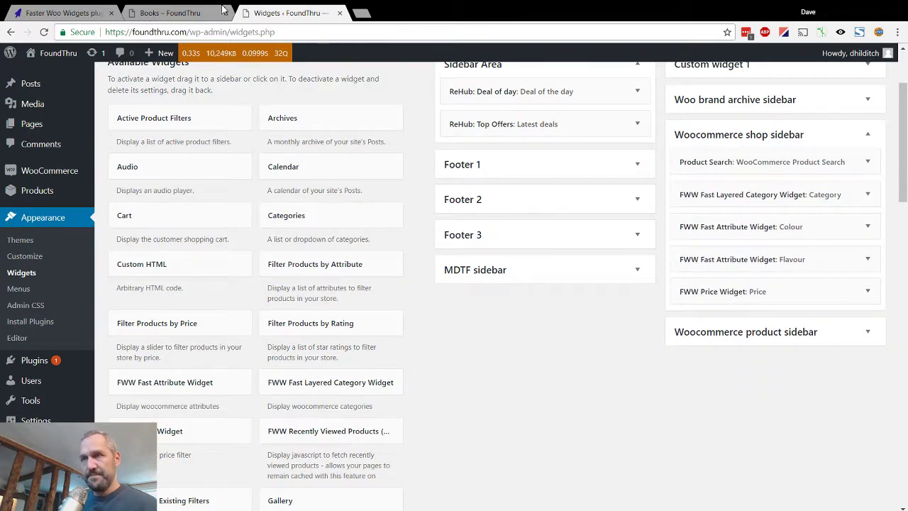
{"action": "left_click", "coordinate": [202, 12]}
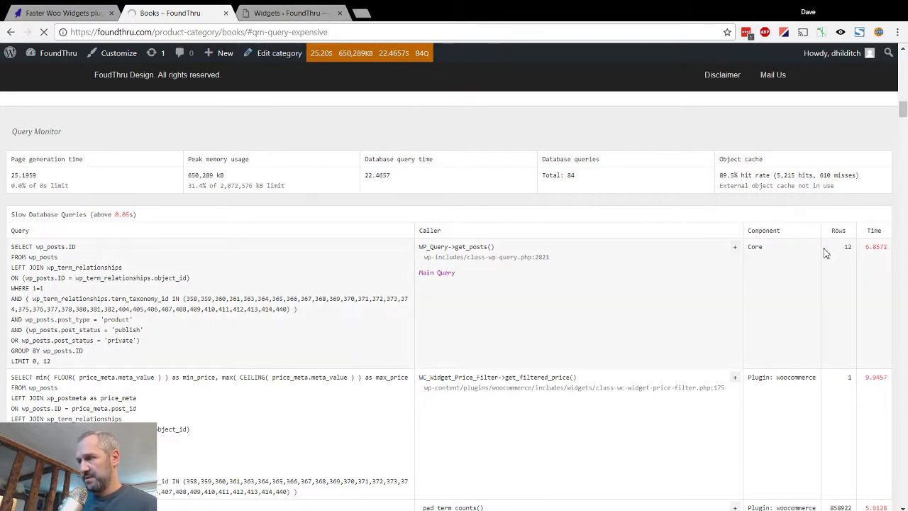
Step: Open the Scalability Pro plugin settings and check the load figures of the reloaded Books category page
{"action": "left_click", "coordinate": [278, 13]}
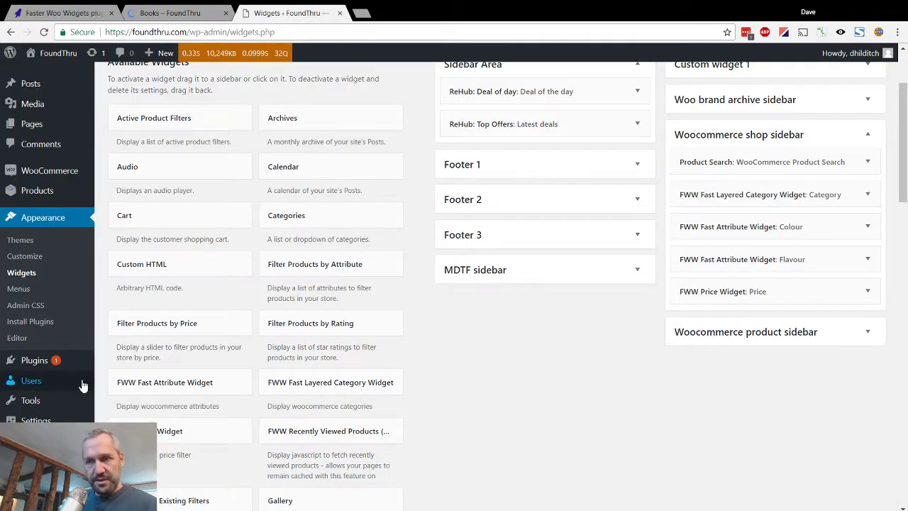
{"action": "mouse_move", "coordinate": [43, 421]}
{"action": "left_click", "coordinate": [169, 466]}
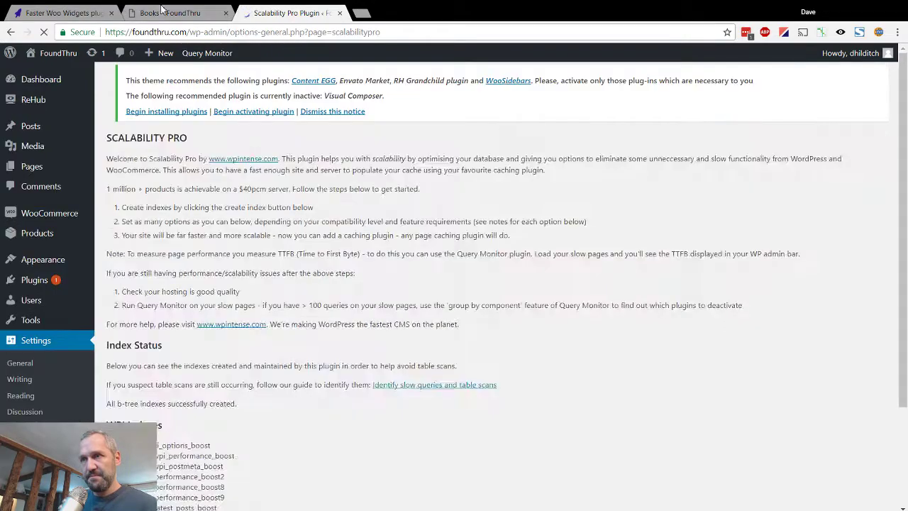
{"action": "left_click", "coordinate": [174, 11]}
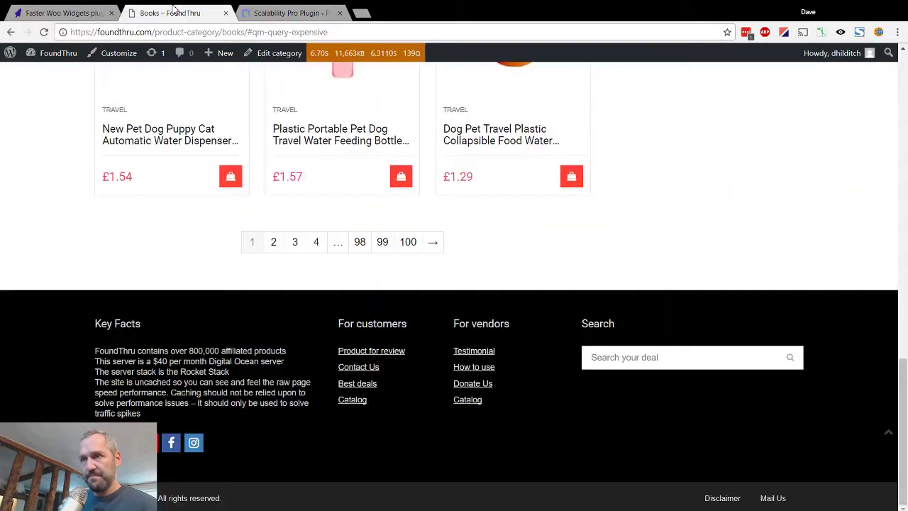
Step: In Scalability Pro, set the main query to Change to EXISTS (fastest) and WooCommerce Group By to Optimise Woo Group By (fastest), and save
{"action": "left_click", "coordinate": [282, 13]}
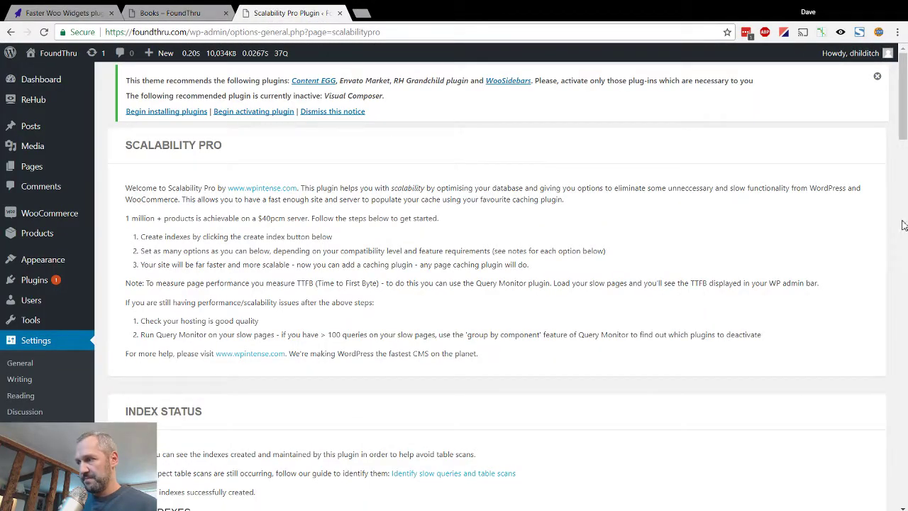
{"action": "scroll", "coordinate": [903, 225], "scroll_direction": "down", "scroll_amount": 10}
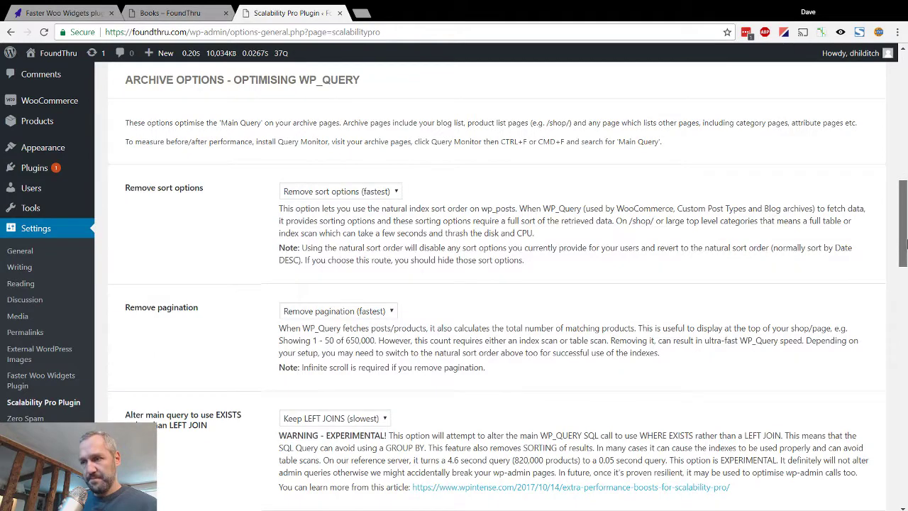
{"action": "scroll", "coordinate": [903, 244], "scroll_direction": "down", "scroll_amount": 3}
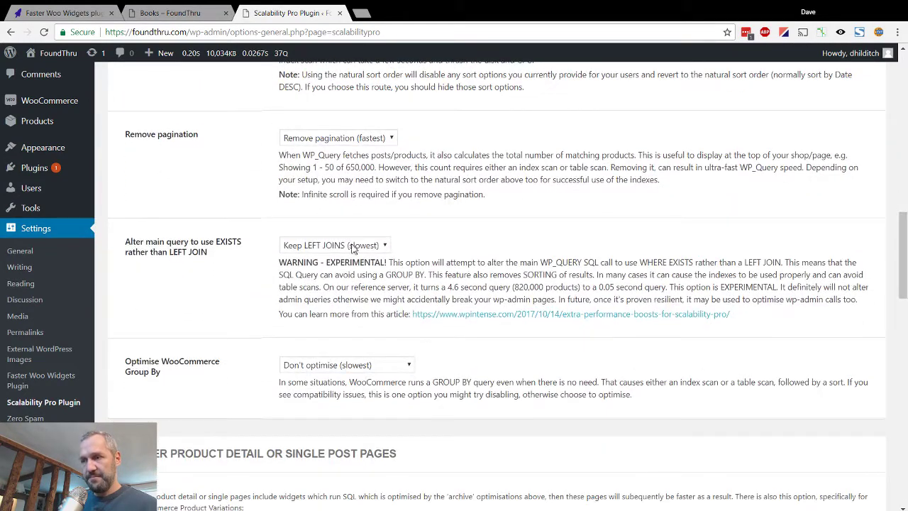
{"action": "left_click", "coordinate": [353, 247]}
{"action": "left_click", "coordinate": [352, 262]}
{"action": "left_click", "coordinate": [369, 367]}
{"action": "left_click", "coordinate": [372, 382]}
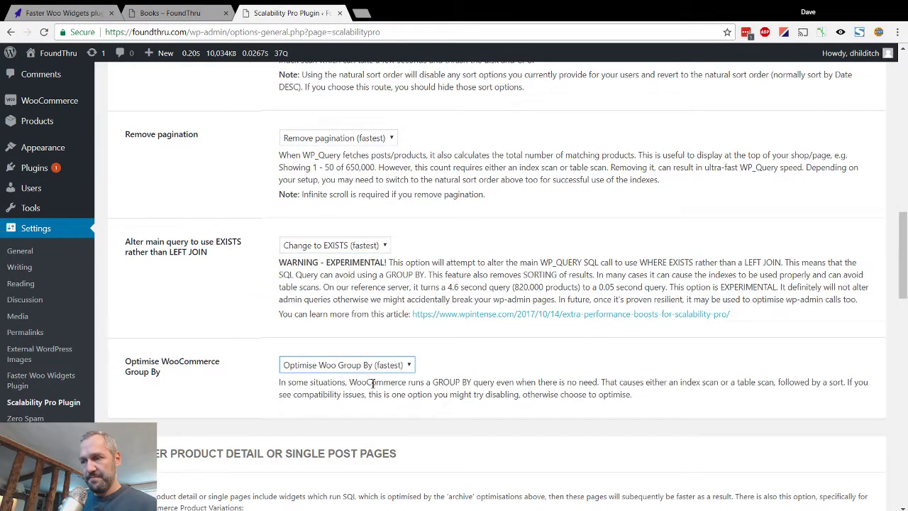
{"action": "scroll", "coordinate": [748, 314], "scroll_direction": "down", "scroll_amount": 5}
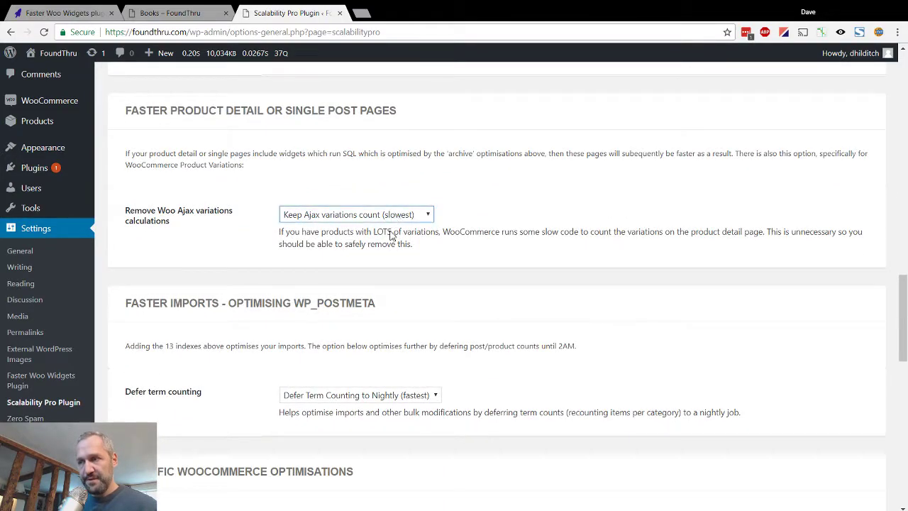
{"action": "left_click_drag", "start_coordinate": [899, 321], "coordinate": [898, 468]}
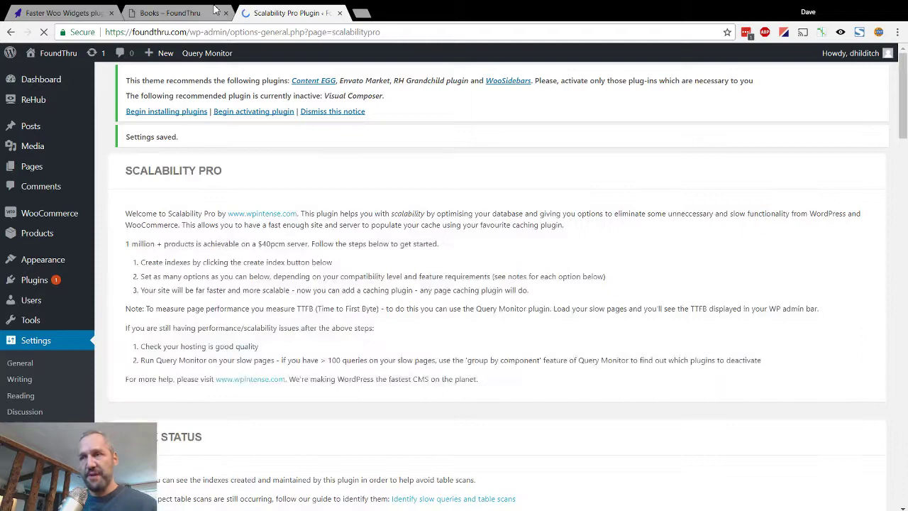
Step: Reload the Books category page and view its Query Monitor load figures and queries by caller
{"action": "left_click", "coordinate": [170, 13]}
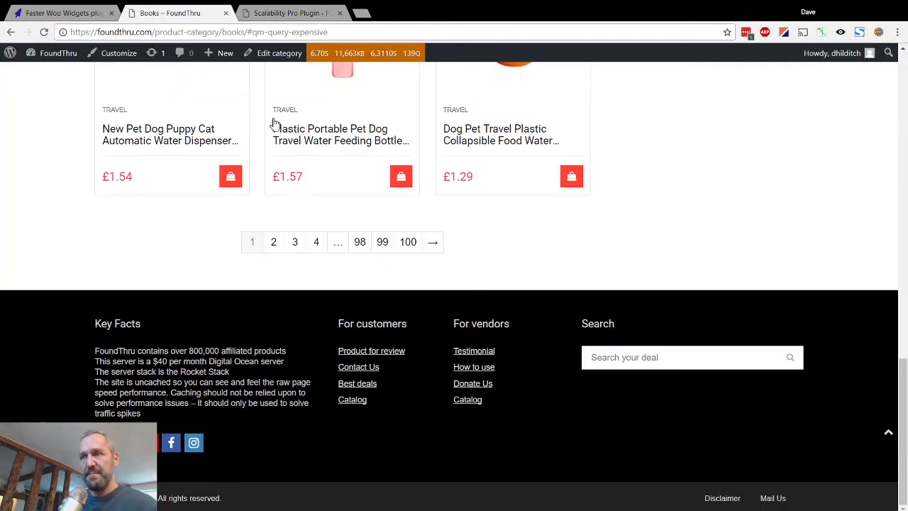
{"action": "key", "text": "F5"}
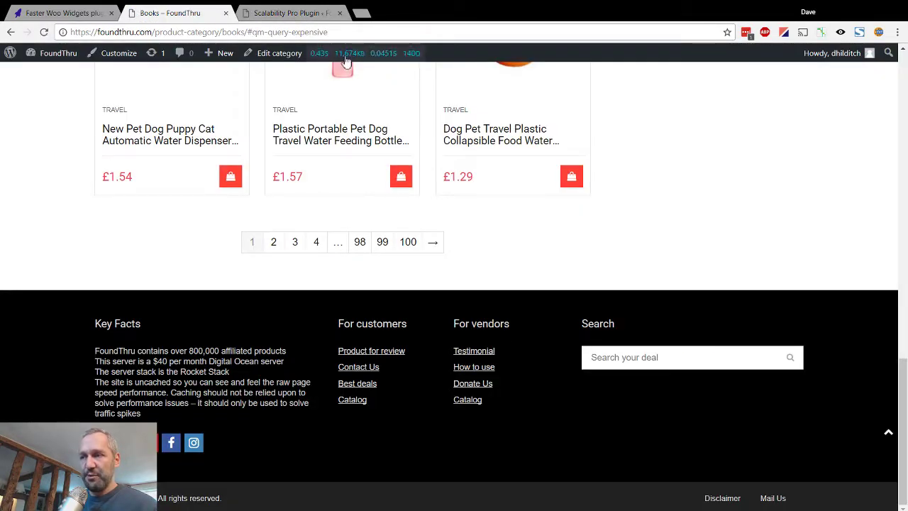
{"action": "left_click", "coordinate": [905, 82]}
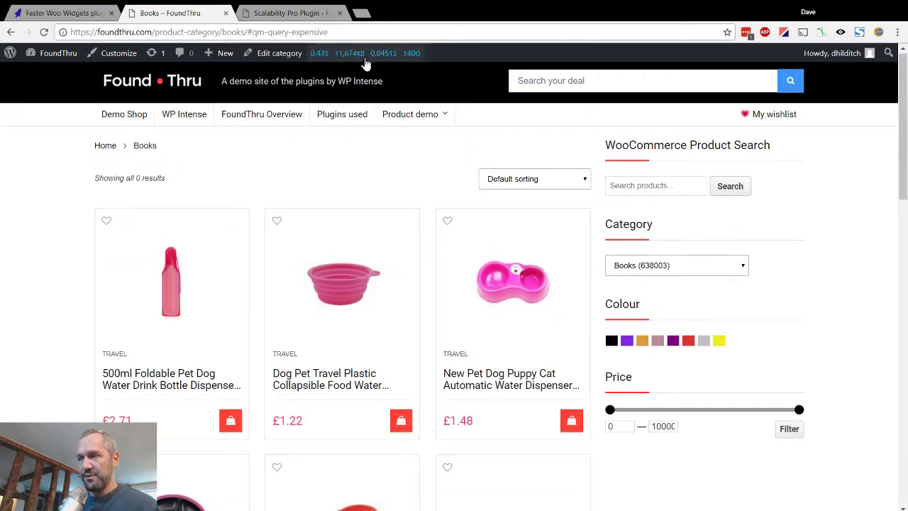
{"action": "left_click_drag", "start_coordinate": [904, 181], "coordinate": [905, 185]}
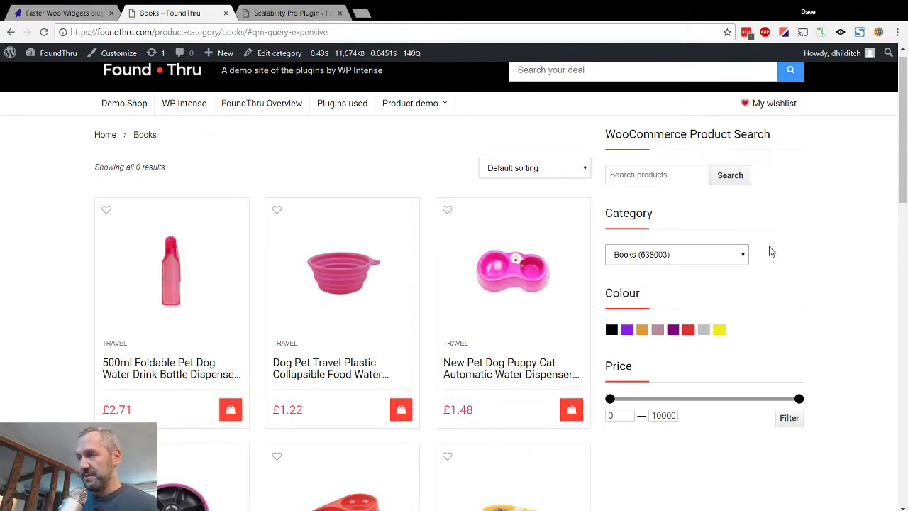
{"action": "mouse_move", "coordinate": [349, 59]}
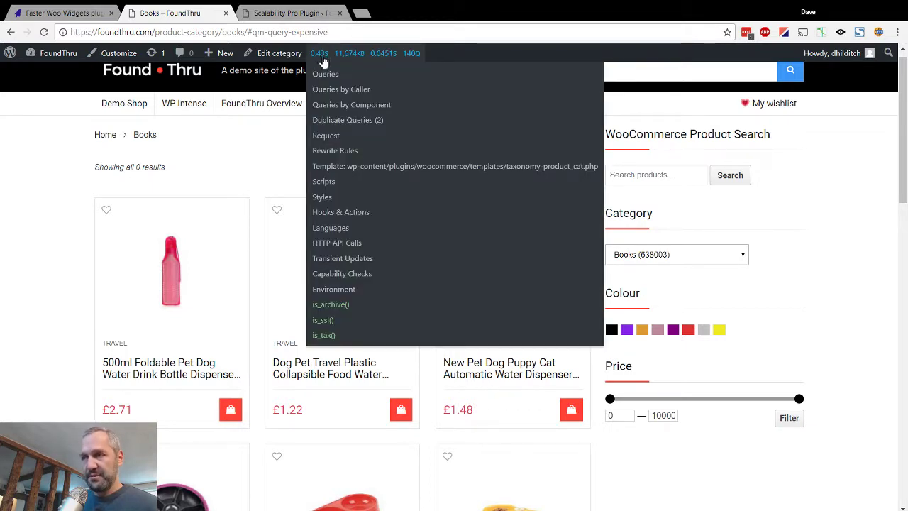
{"action": "left_click", "coordinate": [340, 89]}
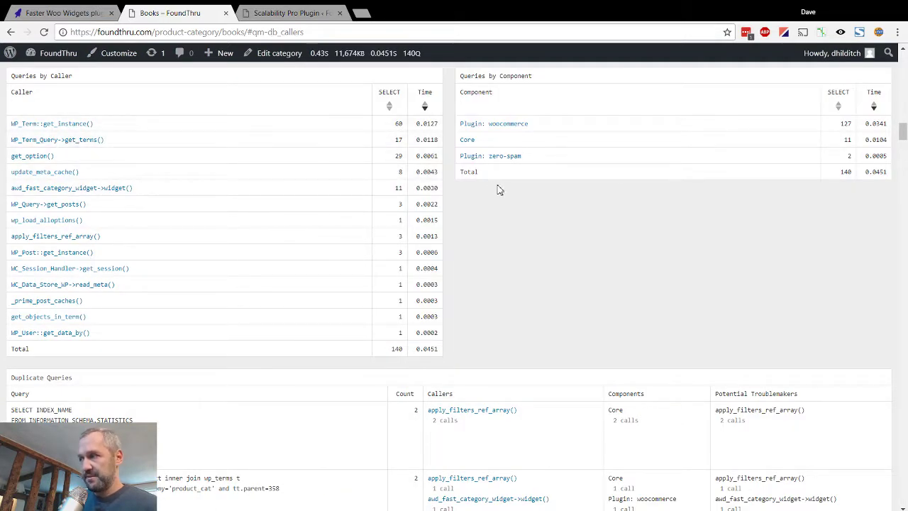
Step: Dismiss the recommended plugins notice and the settings saved notice on the Scalability Pro settings page
{"action": "left_click", "coordinate": [294, 13]}
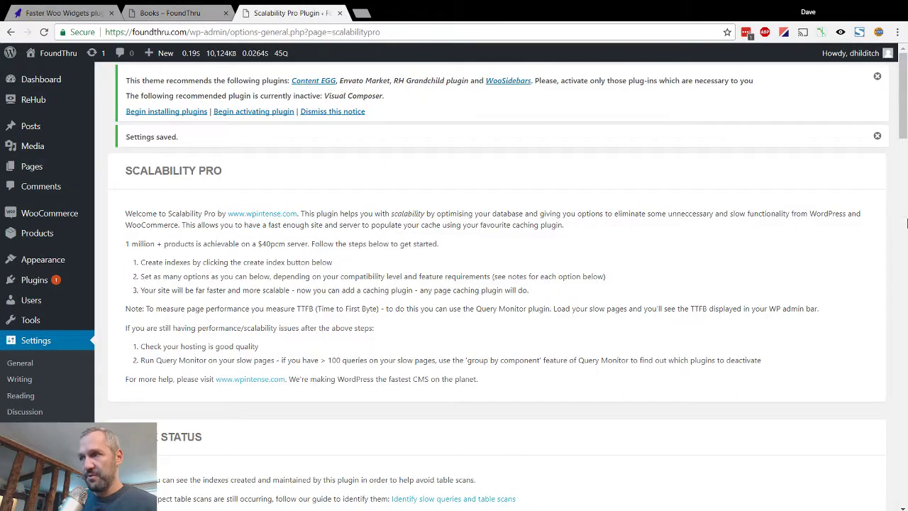
{"action": "left_click", "coordinate": [877, 76]}
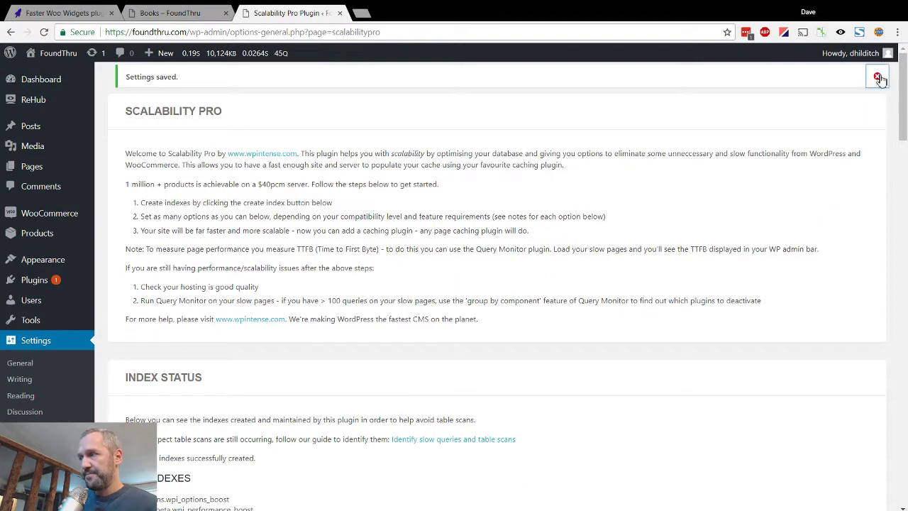
{"action": "left_click", "coordinate": [879, 77]}
Step: Return to the beginning of the Books category page and look over its sidebar filters, including the Price slider
{"action": "left_click", "coordinate": [171, 11]}
{"action": "left_click_drag", "start_coordinate": [904, 133], "coordinate": [905, 64]}
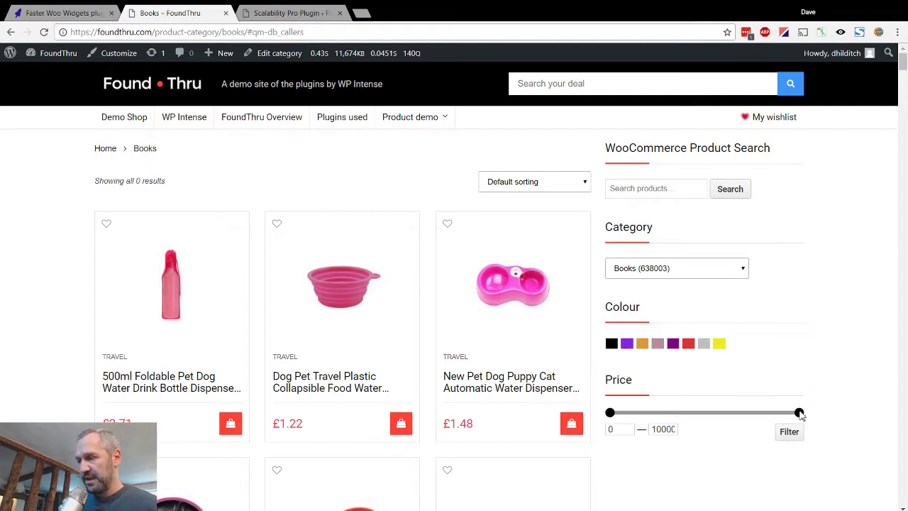
{"action": "key", "text": "ctrl+Tab"}
{"action": "key", "text": "ctrl+shift+Tab"}
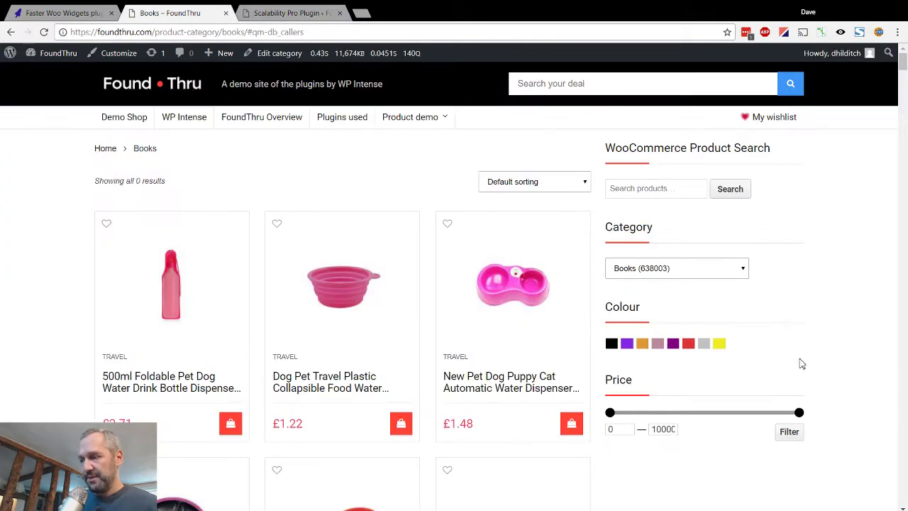
{"action": "mouse_move", "coordinate": [799, 412]}
{"action": "left_mouse_down"}
{"action": "mouse_move", "coordinate": [693, 414]}
{"action": "mouse_move", "coordinate": [810, 423]}
{"action": "left_mouse_up"}
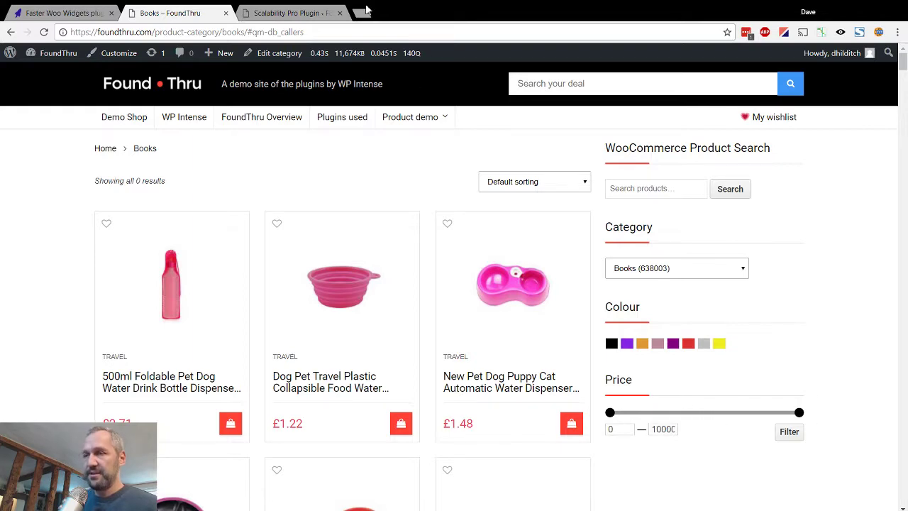
Step: Check the maximum value of the Price filter on the Books category page
{"action": "left_click", "coordinate": [302, 13]}
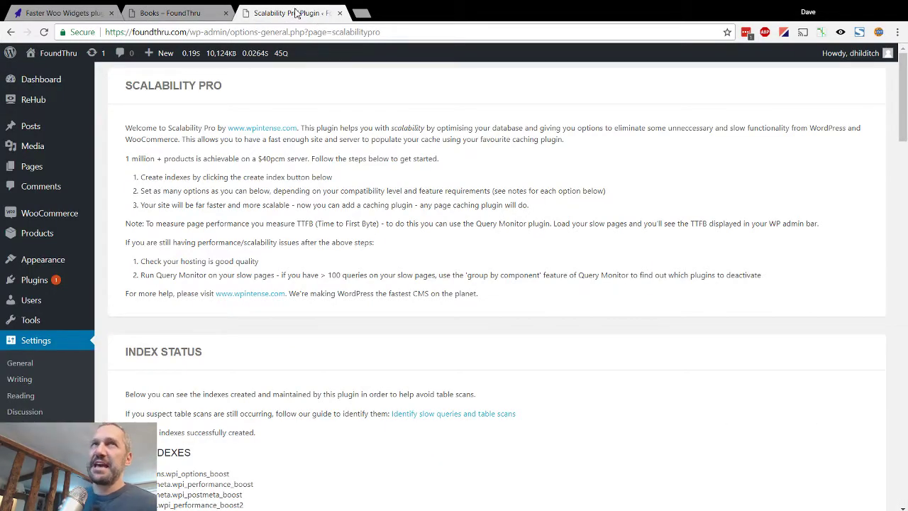
{"action": "left_click", "coordinate": [216, 14]}
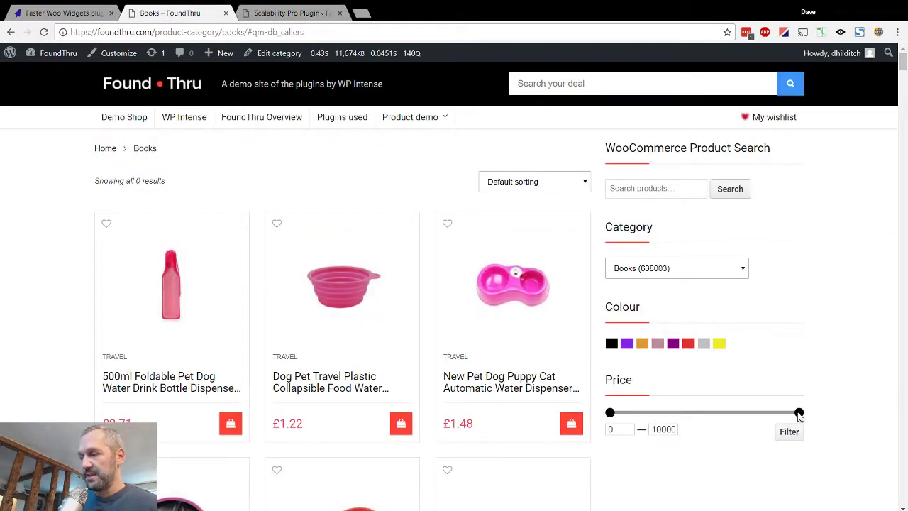
{"action": "double_click", "coordinate": [672, 433]}
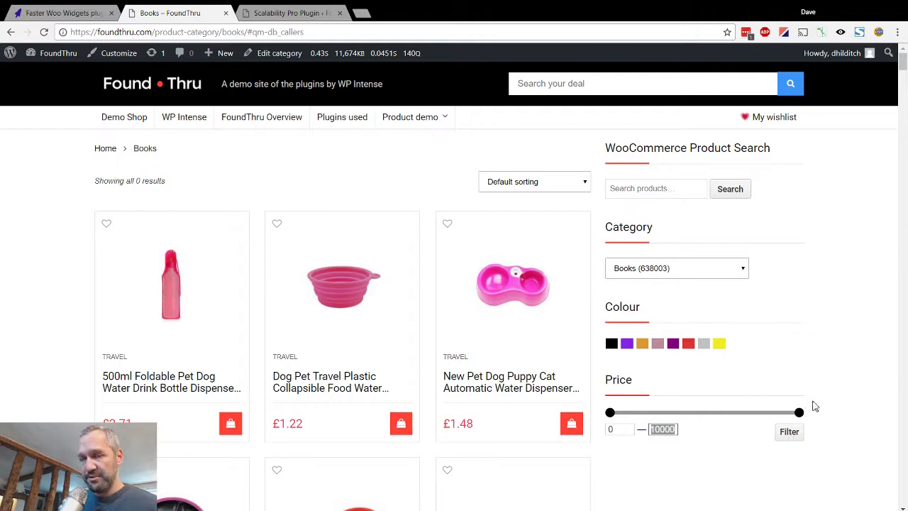
Step: Open the WordPress Widgets page from the Scalability Pro settings and expand the Woocommerce shop sidebar
{"action": "left_click", "coordinate": [291, 13]}
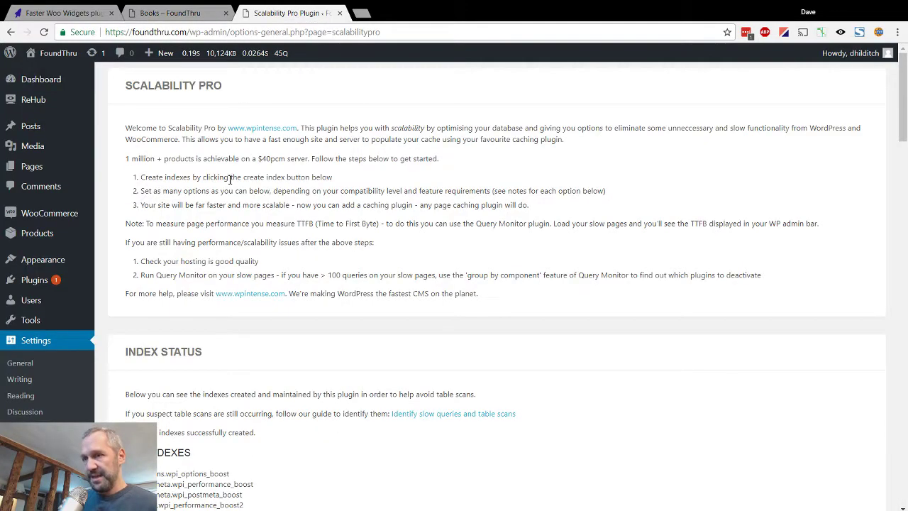
{"action": "scroll", "coordinate": [74, 346], "scroll_direction": "down", "scroll_amount": 3}
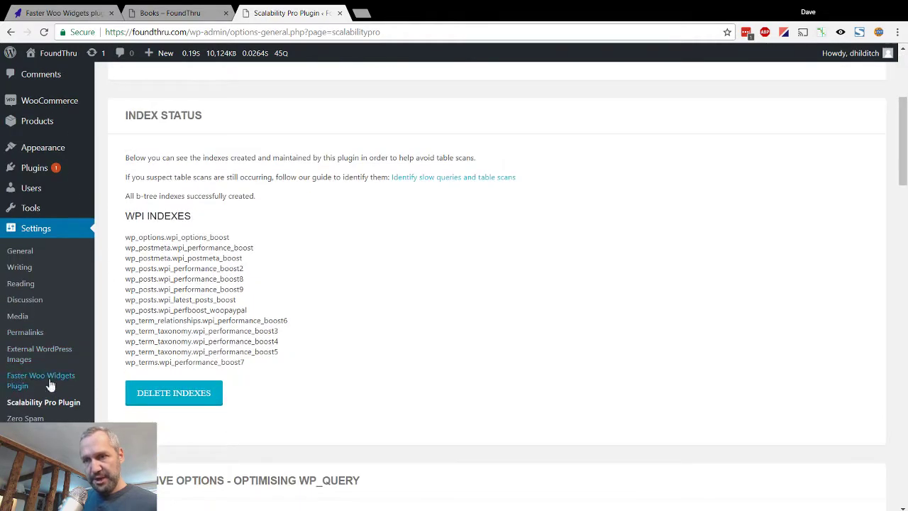
{"action": "left_click", "coordinate": [116, 185]}
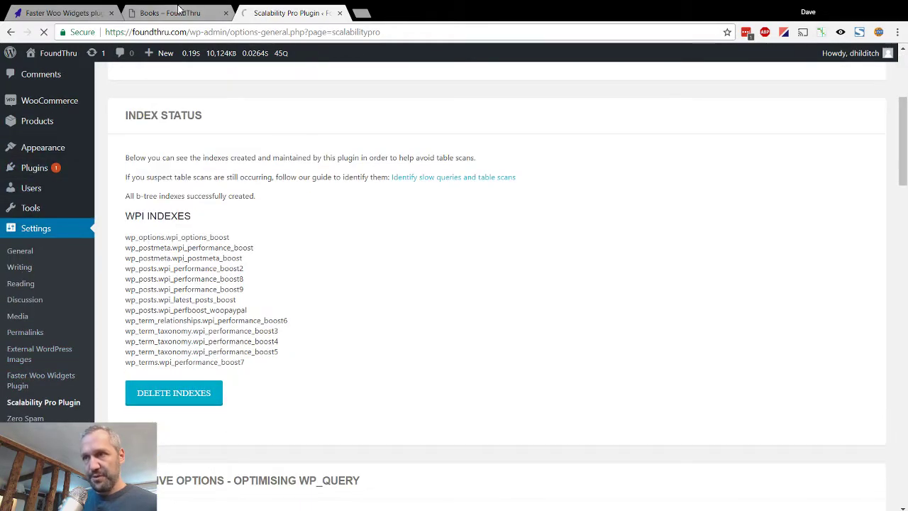
{"action": "left_click", "coordinate": [186, 13]}
{"action": "left_click", "coordinate": [287, 13]}
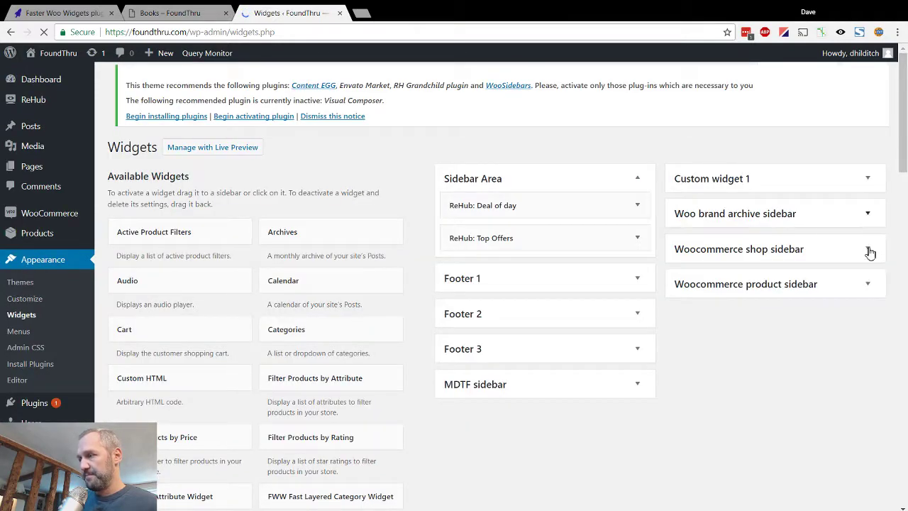
{"action": "left_click", "coordinate": [866, 253]}
{"action": "scroll", "coordinate": [874, 164], "scroll_direction": "down", "scroll_amount": 2}
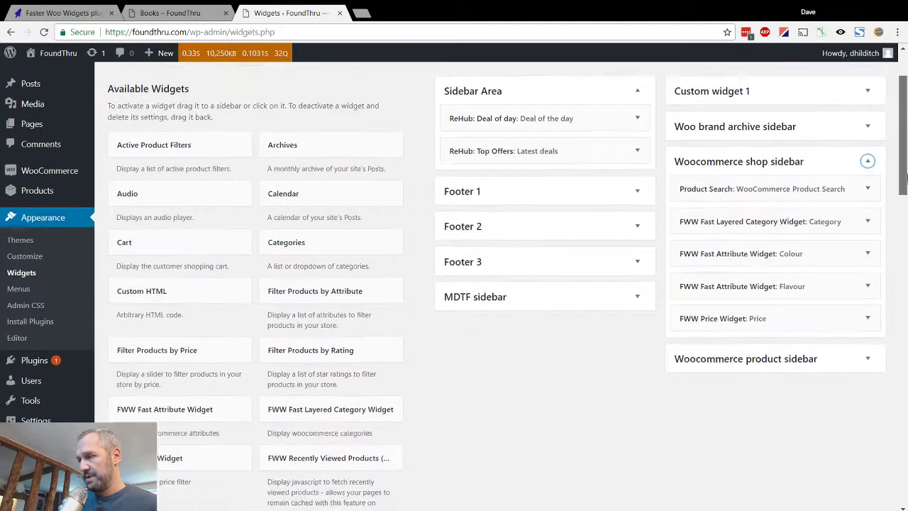
Step: Expand the FWW Fast Layered Category Widget in the shop sidebar and review its Title and Drop Down Text
{"action": "left_click", "coordinate": [869, 182]}
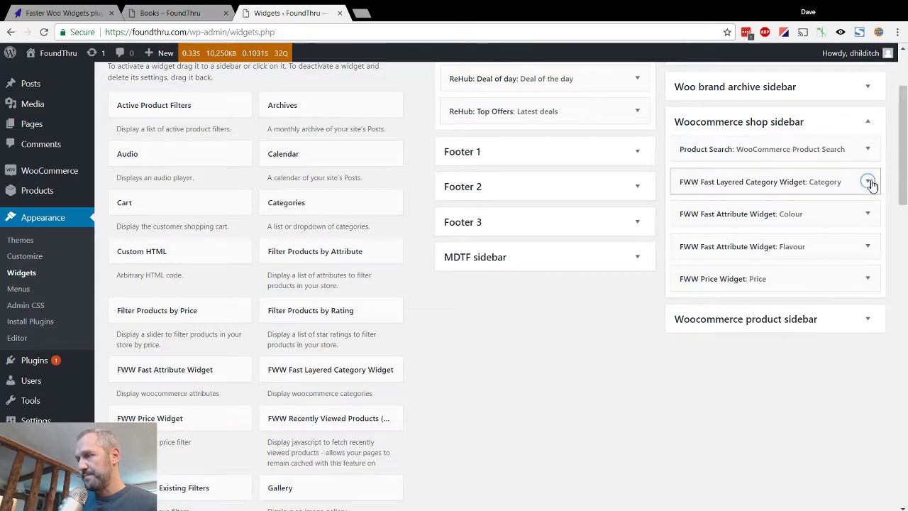
{"action": "scroll", "coordinate": [812, 167], "scroll_direction": "down", "scroll_amount": 2}
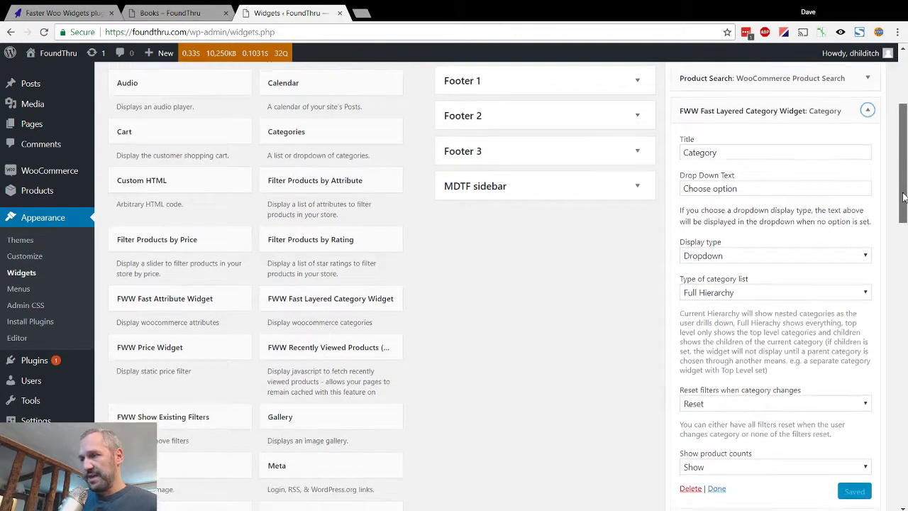
{"action": "left_click", "coordinate": [732, 132]}
{"action": "left_click", "coordinate": [748, 166]}
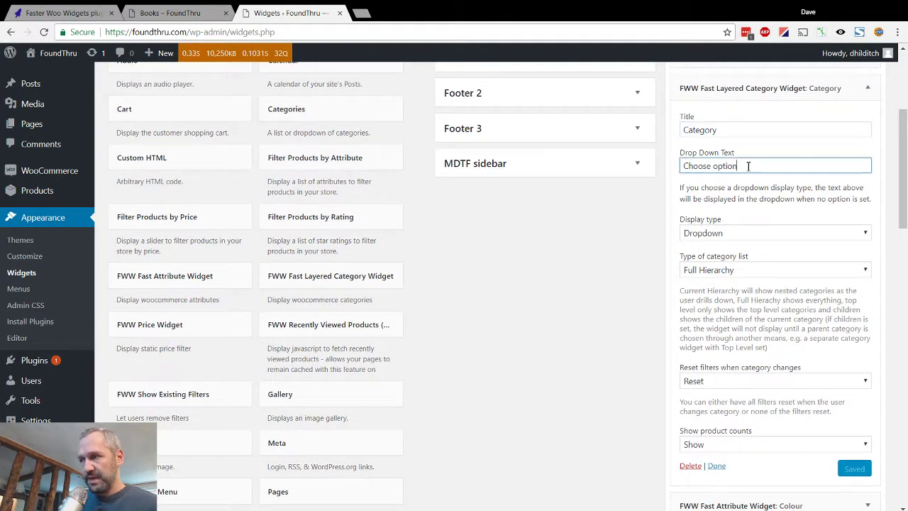
Step: View the Category dropdown on the Books page, and review the category widget's Display type options
{"action": "left_click", "coordinate": [220, 10]}
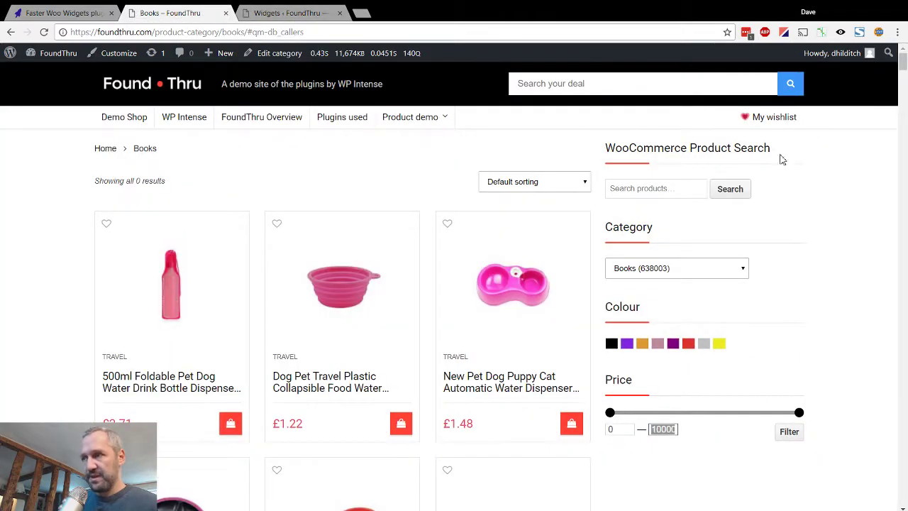
{"action": "left_click", "coordinate": [664, 269]}
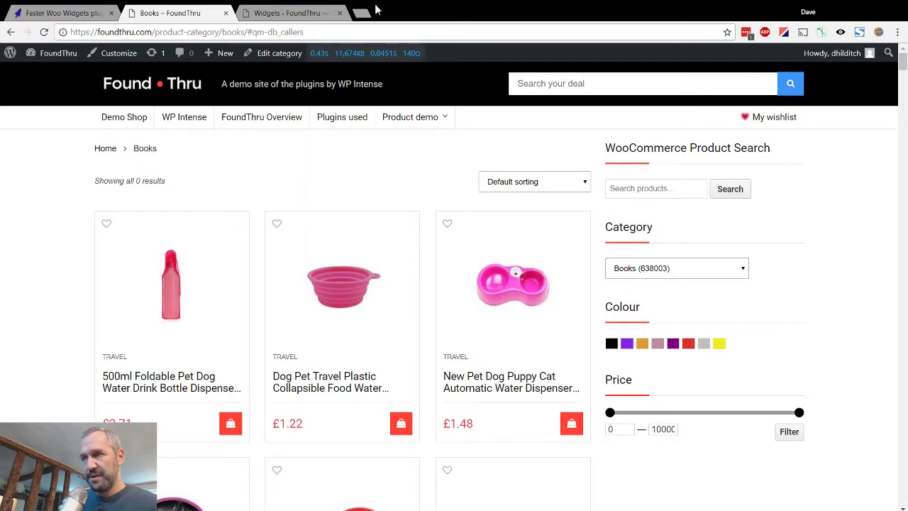
{"action": "left_click", "coordinate": [288, 12]}
{"action": "left_click", "coordinate": [725, 240]}
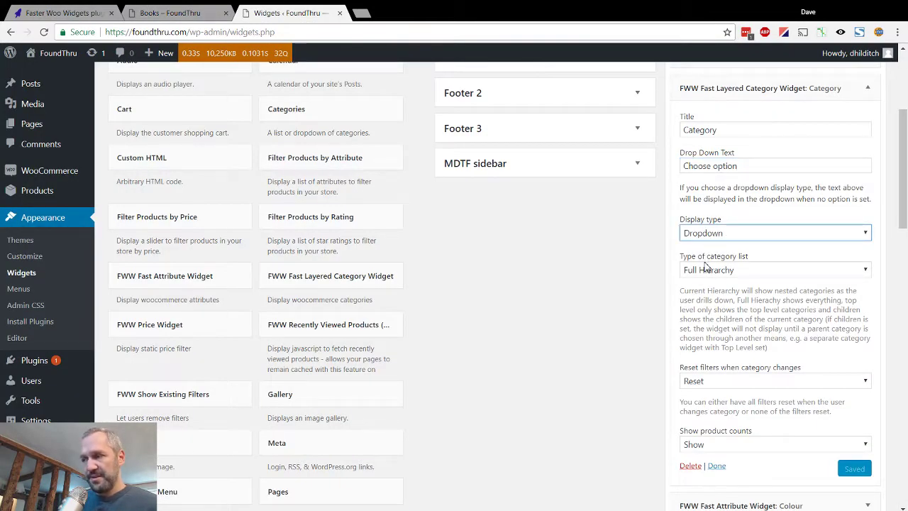
Step: Filter the shop to the Dog Food and Treats category and look over its Colour, Flavour and Price filters
{"action": "left_click", "coordinate": [207, 12]}
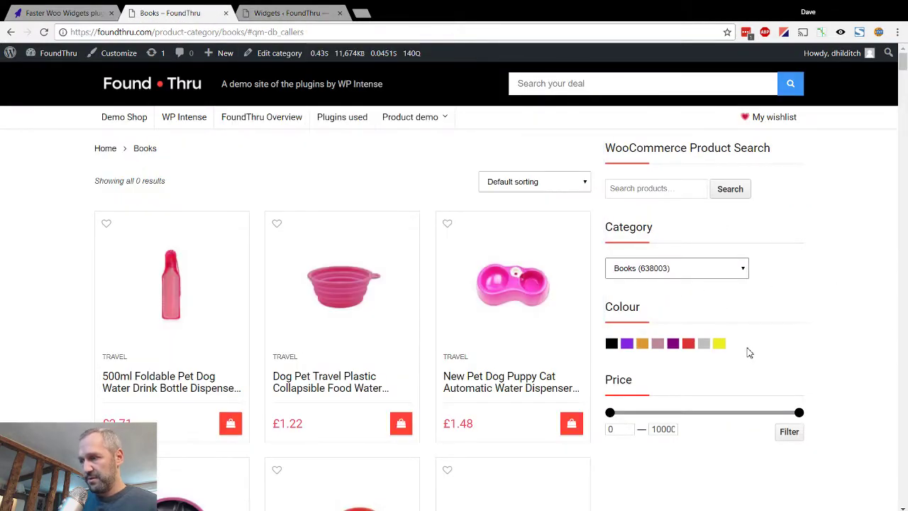
{"action": "left_click", "coordinate": [686, 365]}
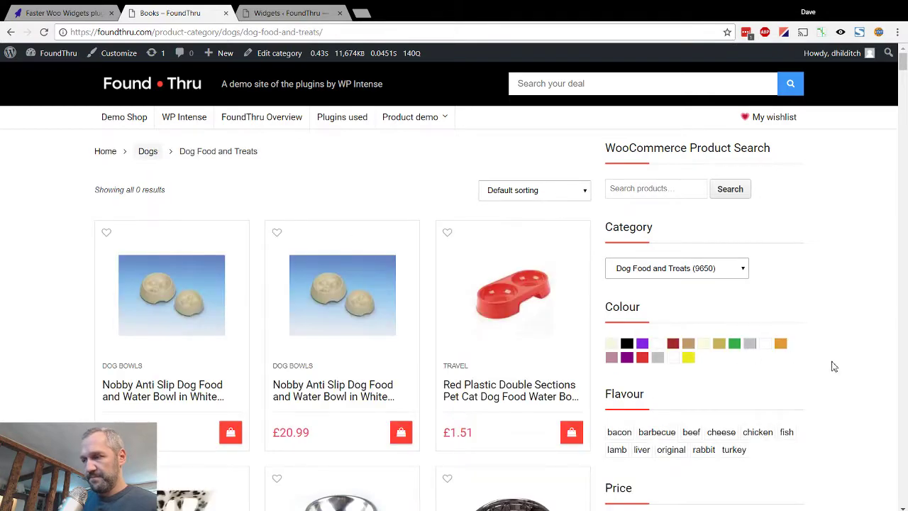
{"action": "scroll", "coordinate": [835, 367], "scroll_direction": "down", "scroll_amount": 2}
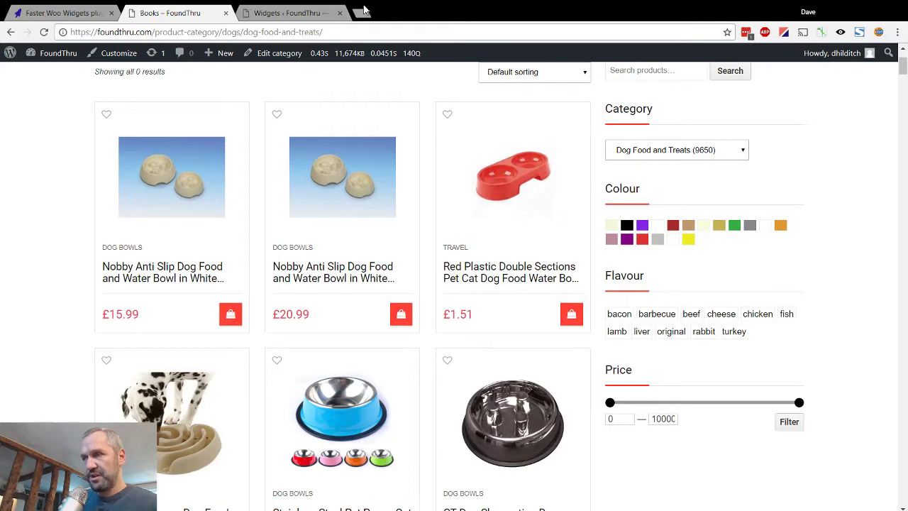
Step: Review the category widget's options for category list type, resetting filters when the category changes, and showing product counts
{"action": "left_click", "coordinate": [326, 12]}
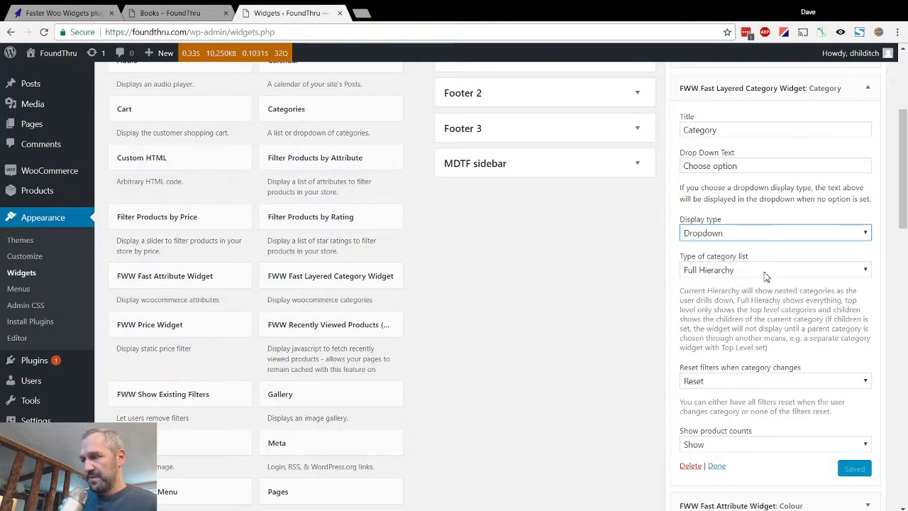
{"action": "key", "text": "Tab"}
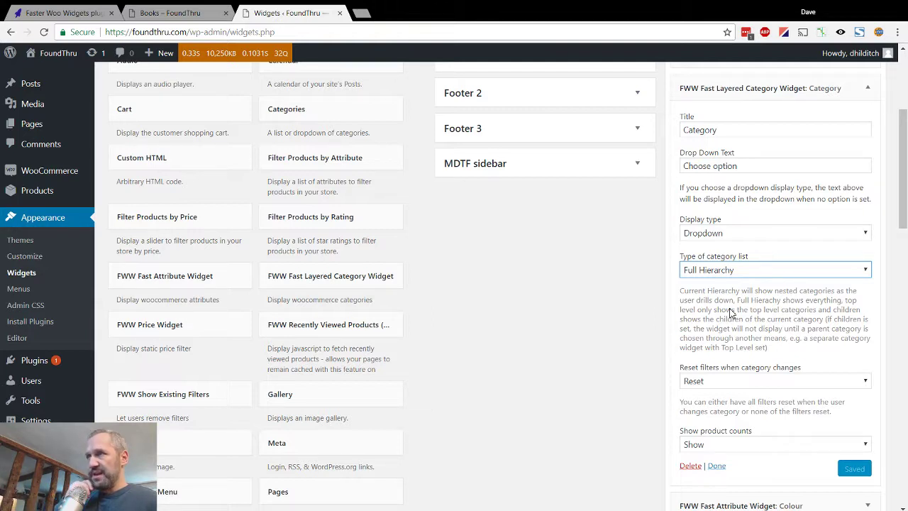
{"action": "left_click", "coordinate": [461, 357]}
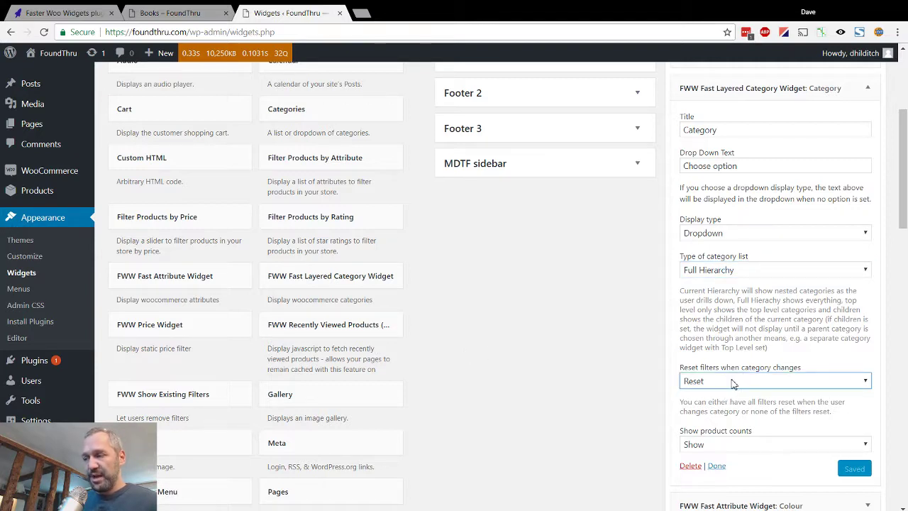
{"action": "left_click", "coordinate": [628, 378]}
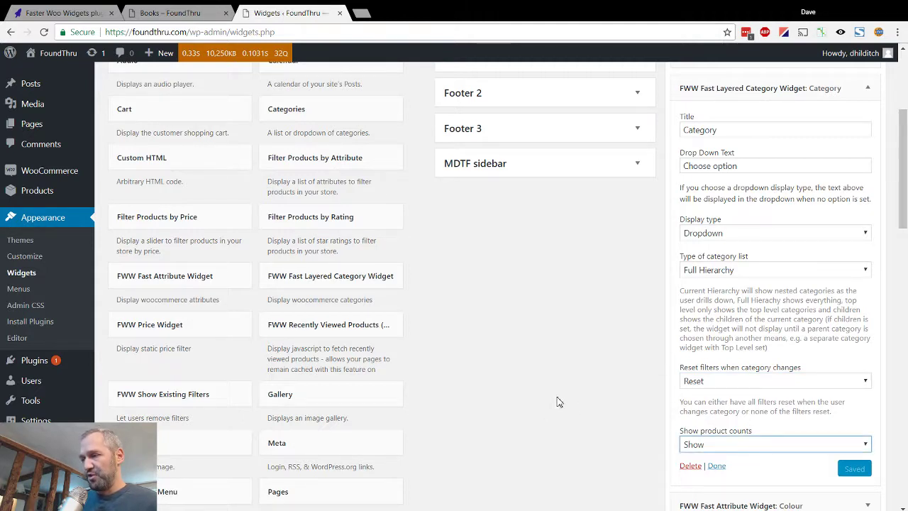
{"action": "scroll", "coordinate": [907, 236], "scroll_direction": "down", "scroll_amount": 1}
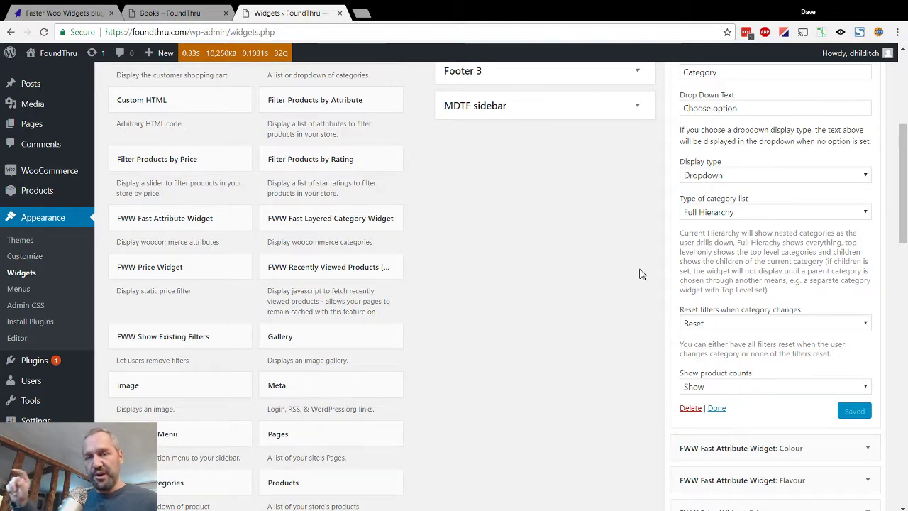
Step: Expand the Colour FWW Fast Attribute Widget and review its title, default dropdown label, attribute and display type
{"action": "scroll", "coordinate": [701, 229], "scroll_direction": "down", "scroll_amount": 3}
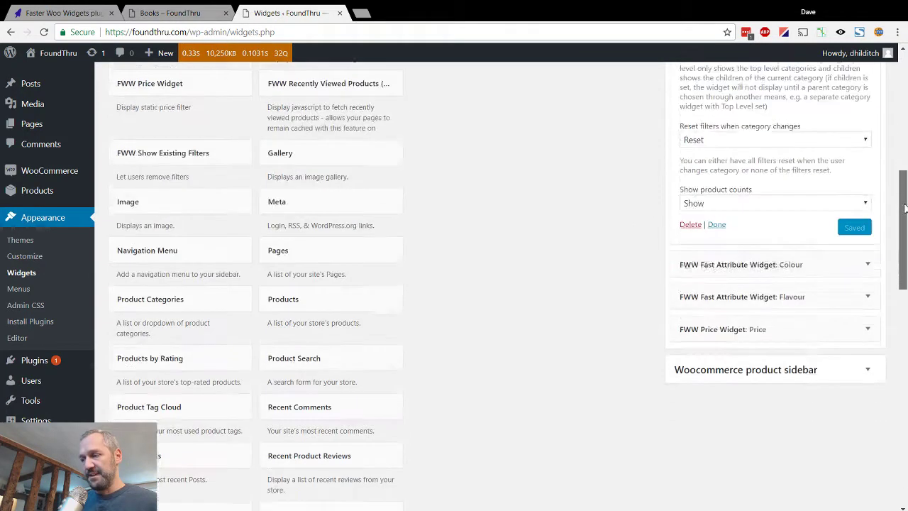
{"action": "left_click", "coordinate": [867, 248]}
{"action": "scroll", "coordinate": [748, 153], "scroll_direction": "down", "scroll_amount": 2}
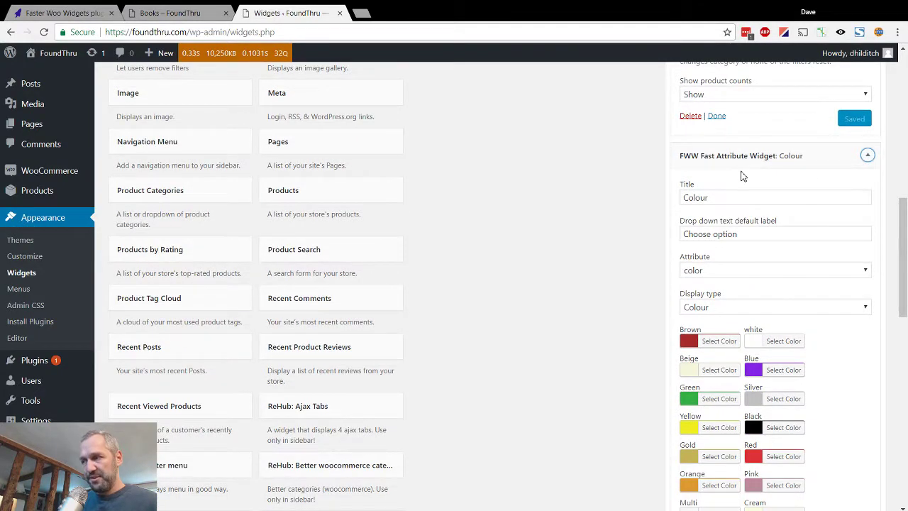
{"action": "left_click", "coordinate": [750, 198]}
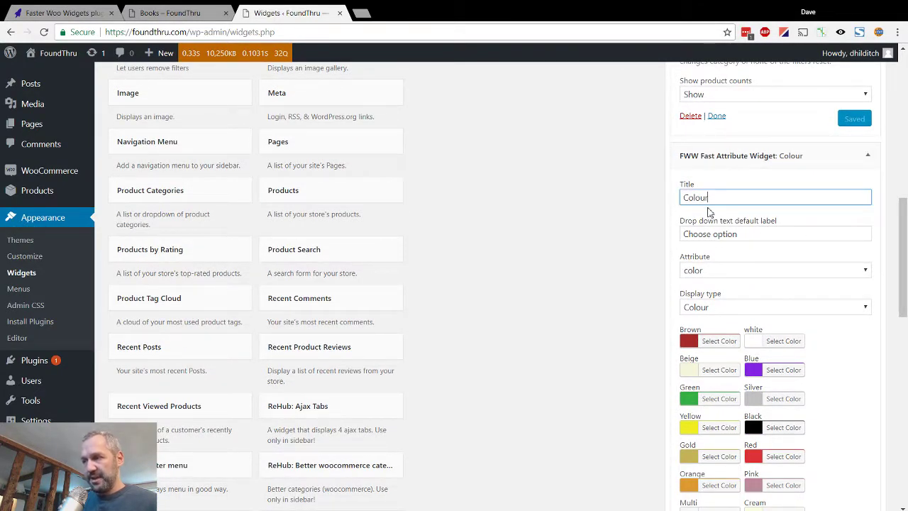
{"action": "left_click", "coordinate": [742, 234]}
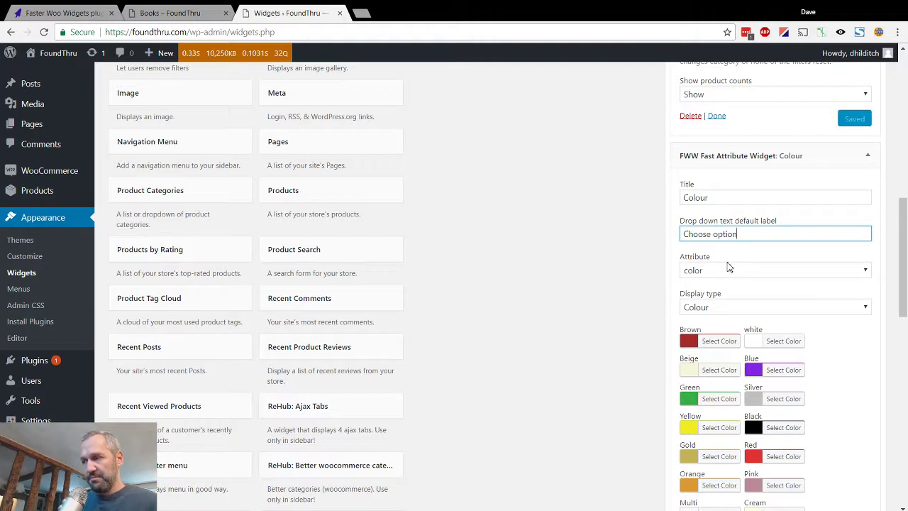
{"action": "left_click", "coordinate": [721, 275]}
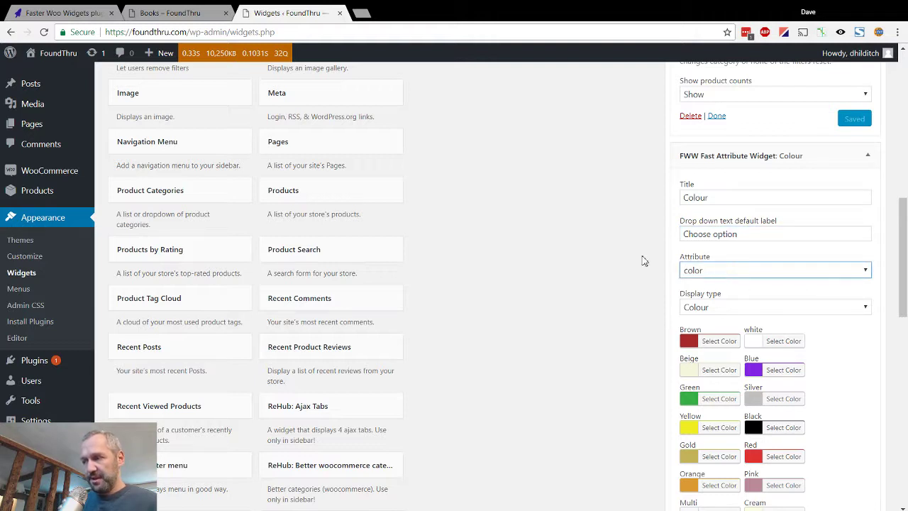
{"action": "left_click", "coordinate": [720, 311]}
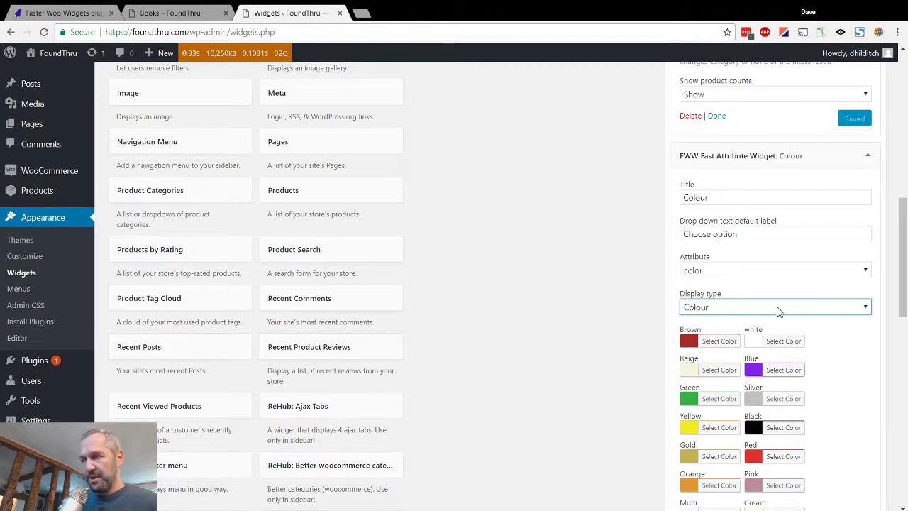
Step: Examine the colour swatches assigned to each colour name in the Colour attribute widget
{"action": "left_click_drag", "start_coordinate": [905, 277], "coordinate": [906, 324]}
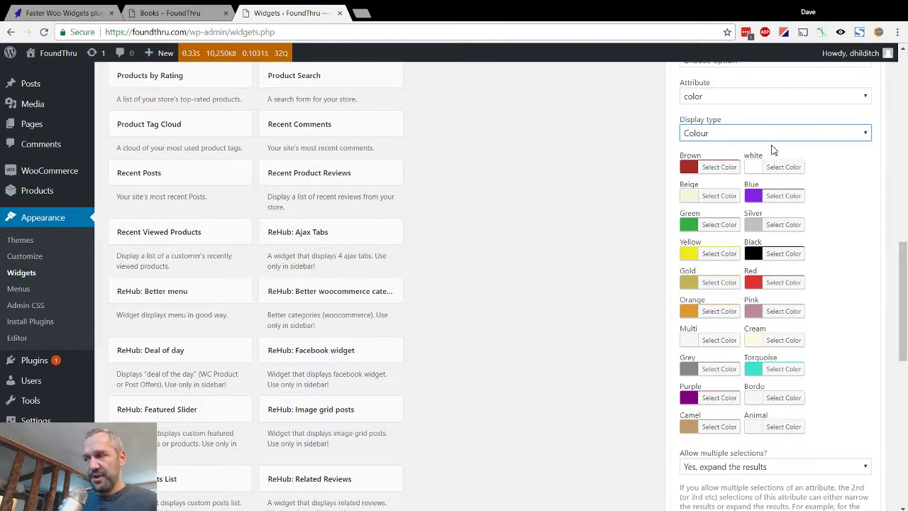
{"action": "left_click", "coordinate": [691, 340]}
{"action": "left_click", "coordinate": [584, 350]}
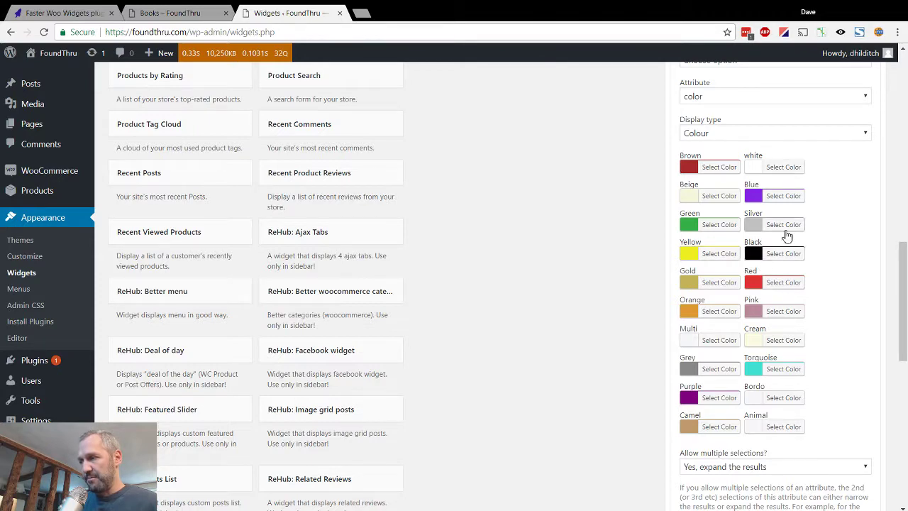
{"action": "left_click_drag", "start_coordinate": [904, 268], "coordinate": [907, 300]}
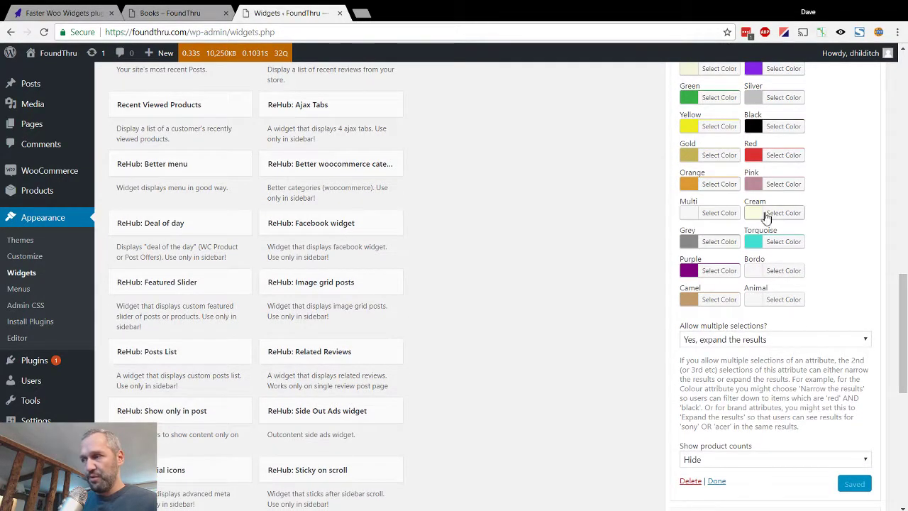
{"action": "left_click_drag", "start_coordinate": [907, 302], "coordinate": [904, 261]}
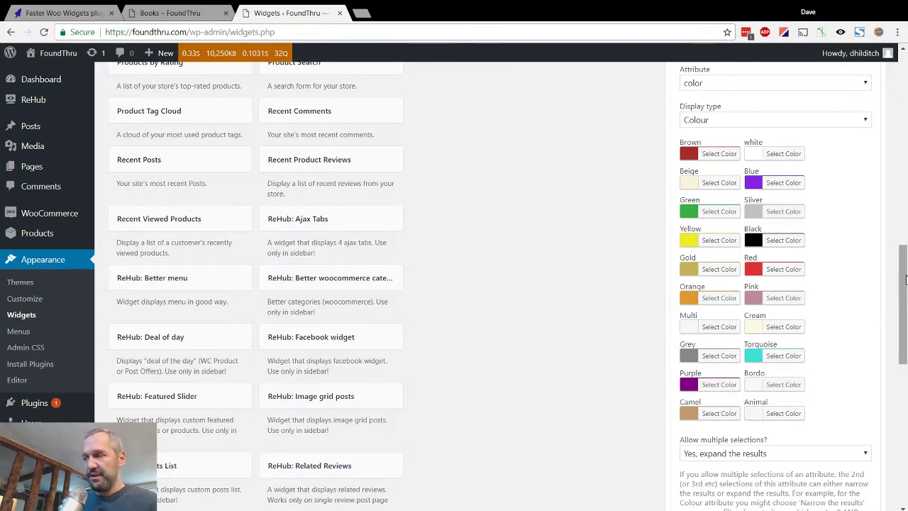
Step: Review the Colour widget's options for allowing multiple selections, and return to the Dog Food and Treats shop page
{"action": "left_click_drag", "start_coordinate": [906, 286], "coordinate": [906, 319]}
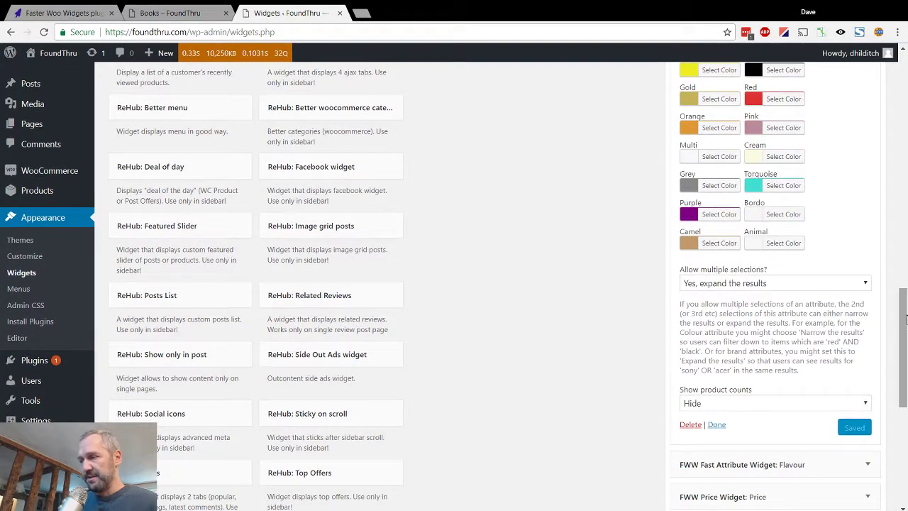
{"action": "left_click", "coordinate": [858, 284]}
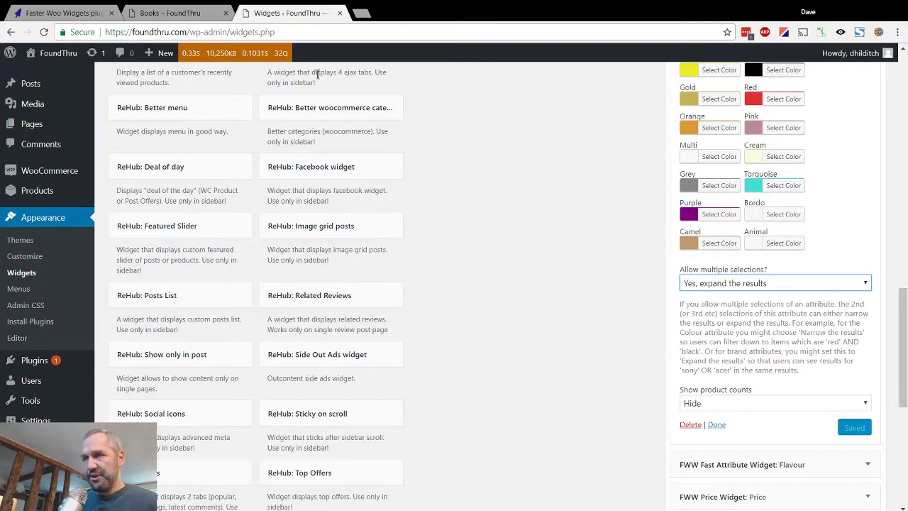
{"action": "key", "text": "ctrl+shift+Tab"}
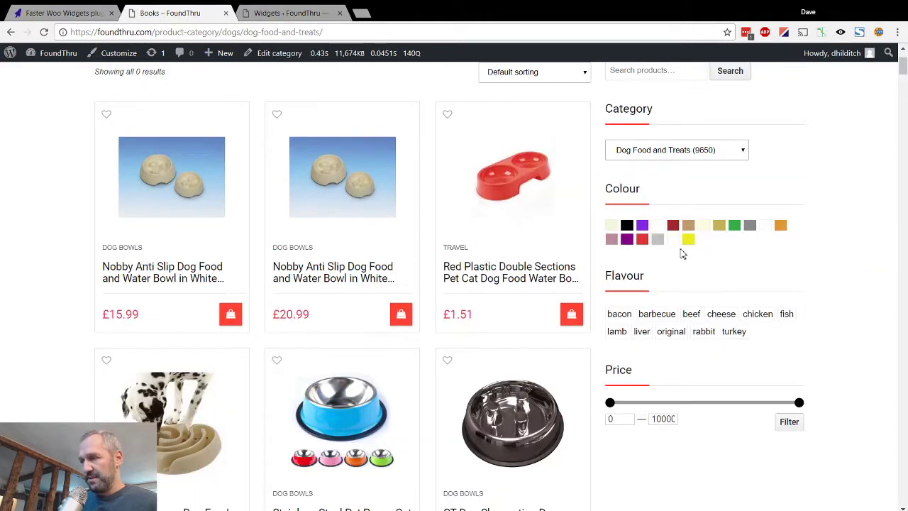
Step: Filter the dog food products by the violet swatch and its right-hand neighbour, and compare the results with the Colour widget's multiple-selection setting
{"action": "left_click", "coordinate": [644, 226]}
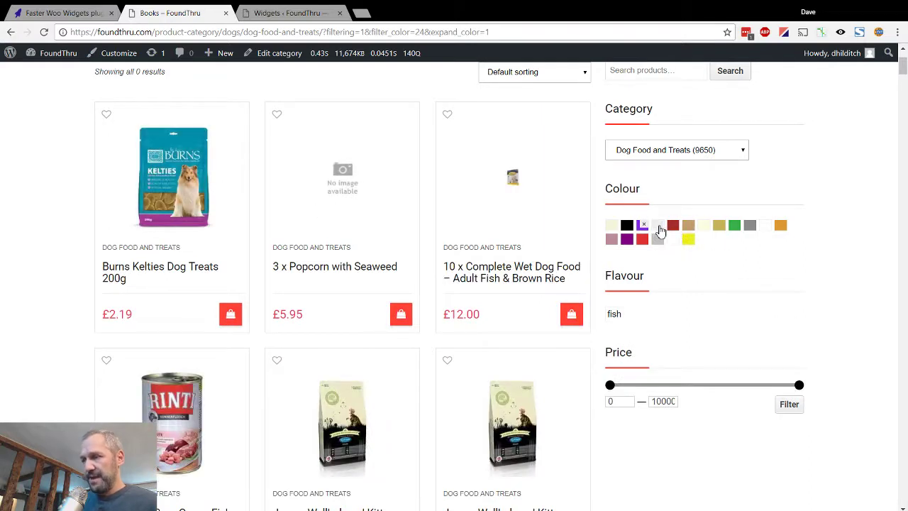
{"action": "left_click", "coordinate": [659, 227]}
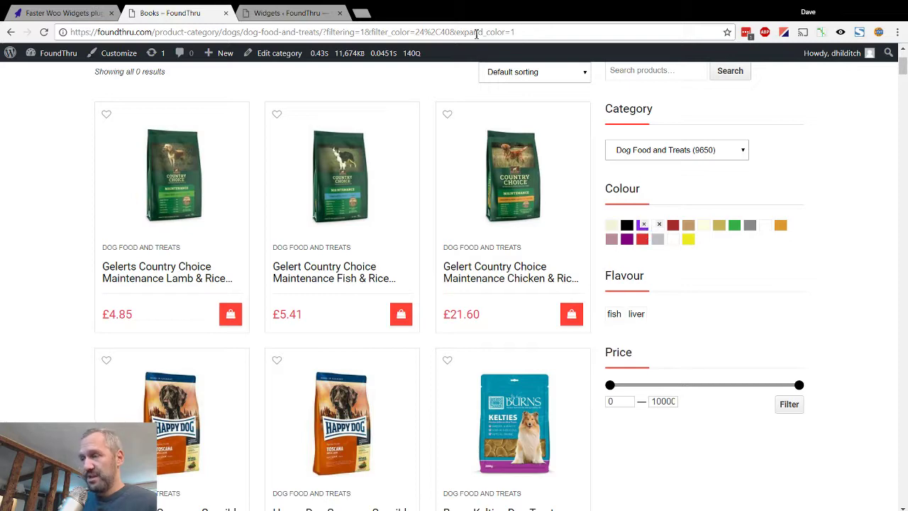
{"action": "left_click", "coordinate": [285, 11]}
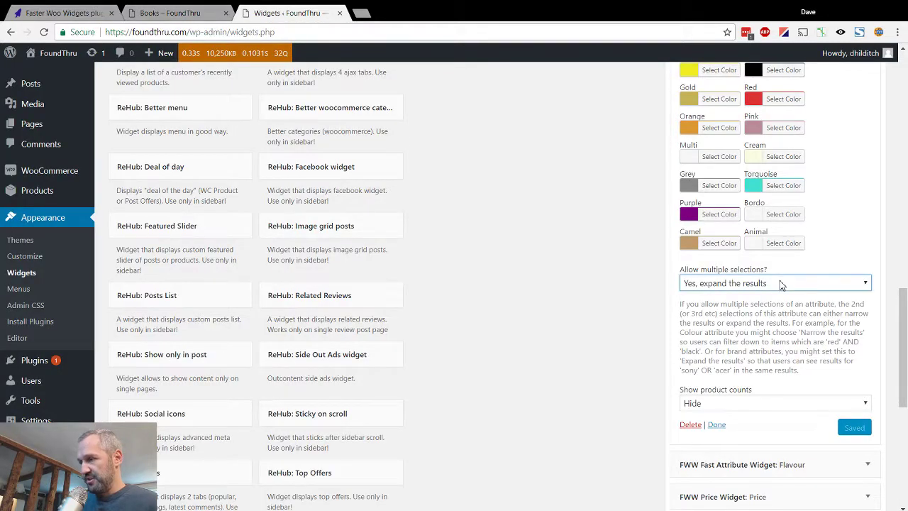
{"action": "left_click", "coordinate": [186, 9]}
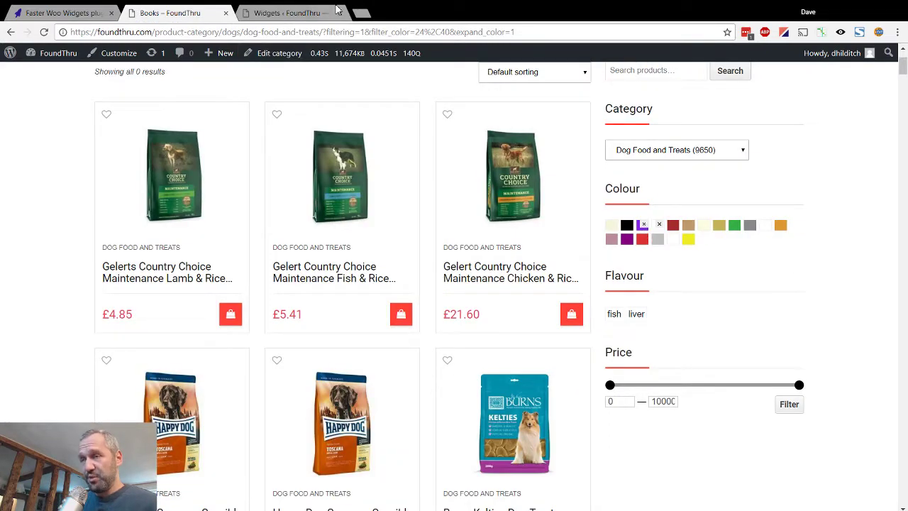
{"action": "left_click", "coordinate": [295, 12]}
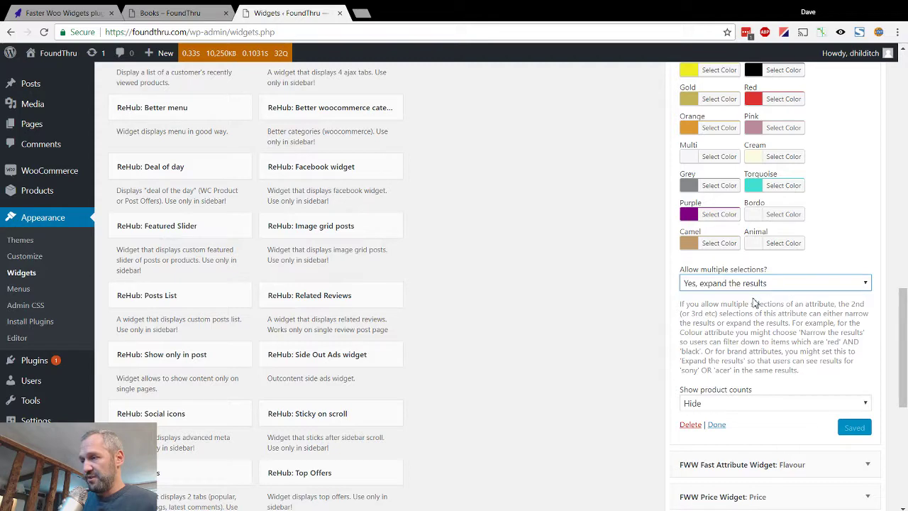
{"action": "left_click", "coordinate": [177, 12]}
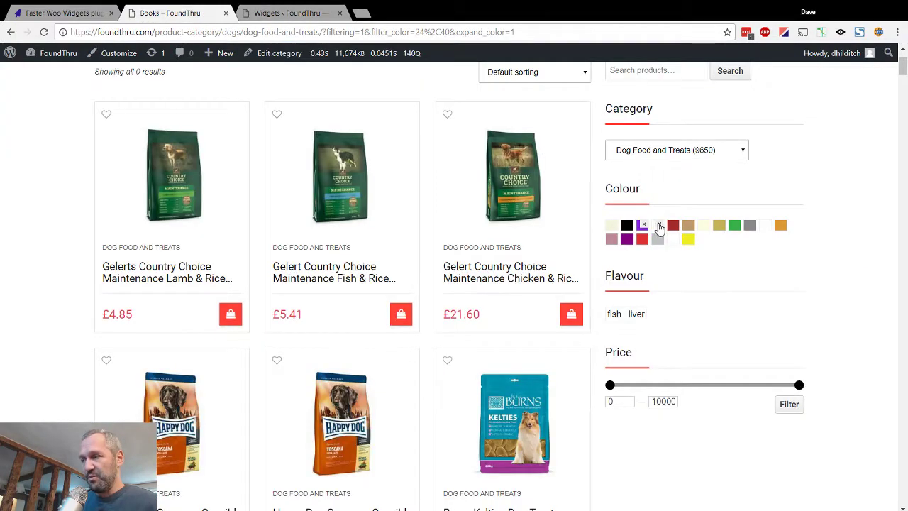
Step: Review the Colour widget's option for showing product counts and compare it with the colour swatches on the filtered shop page
{"action": "left_click", "coordinate": [298, 15]}
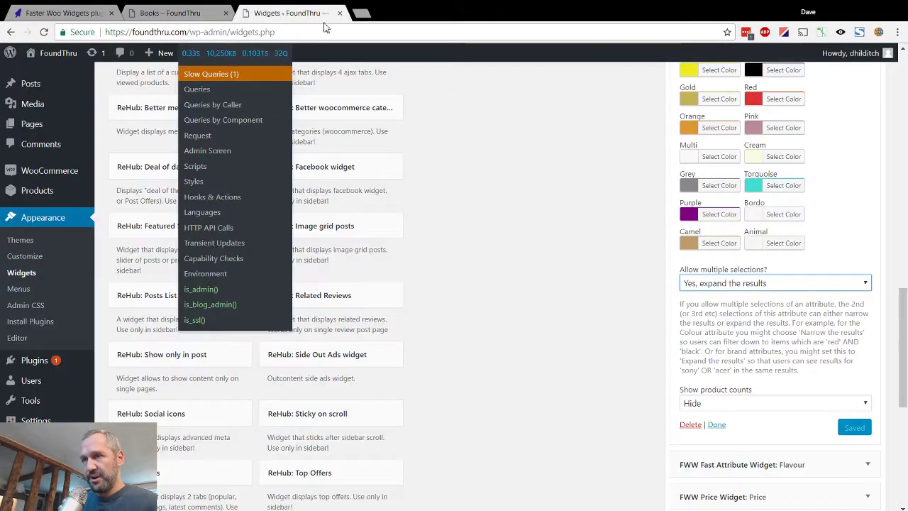
{"action": "scroll", "coordinate": [906, 351], "scroll_direction": "down", "scroll_amount": 2}
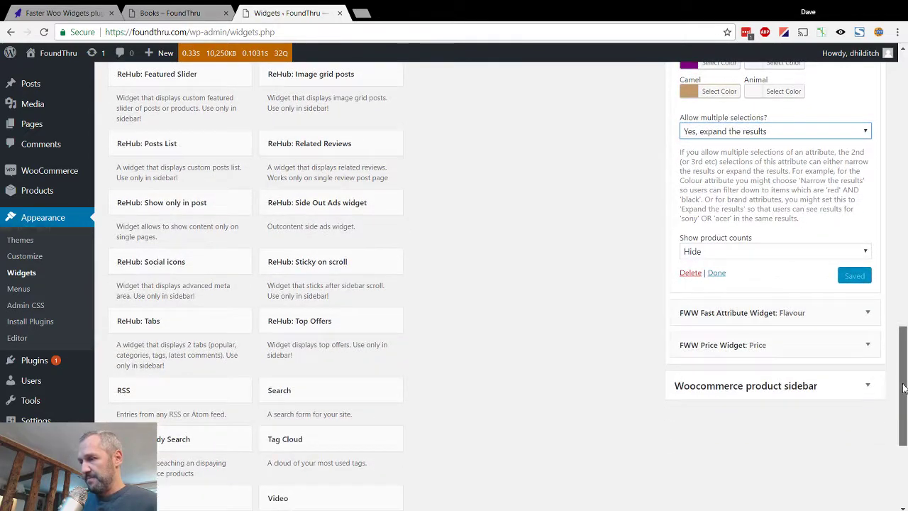
{"action": "scroll", "coordinate": [687, 73], "scroll_direction": "down", "scroll_amount": 1}
{"action": "left_click", "coordinate": [174, 12]}
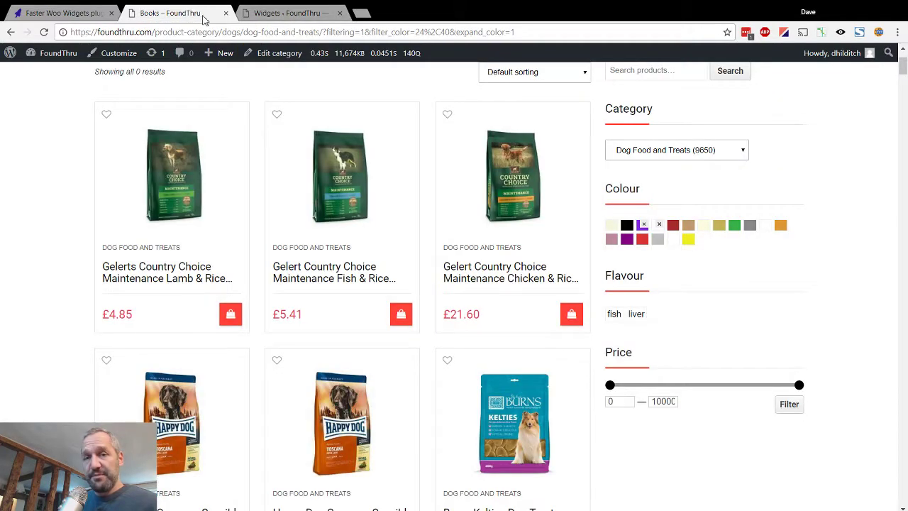
{"action": "left_click", "coordinate": [270, 10]}
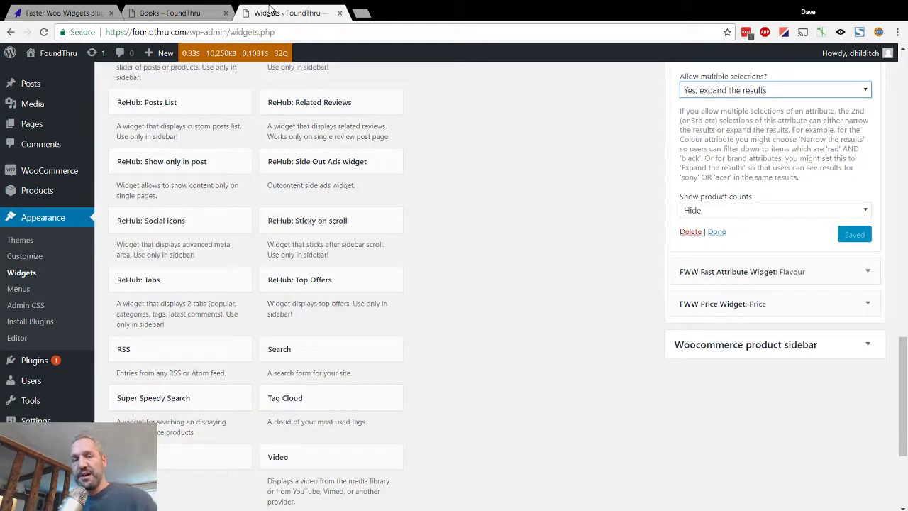
{"action": "left_click", "coordinate": [216, 9]}
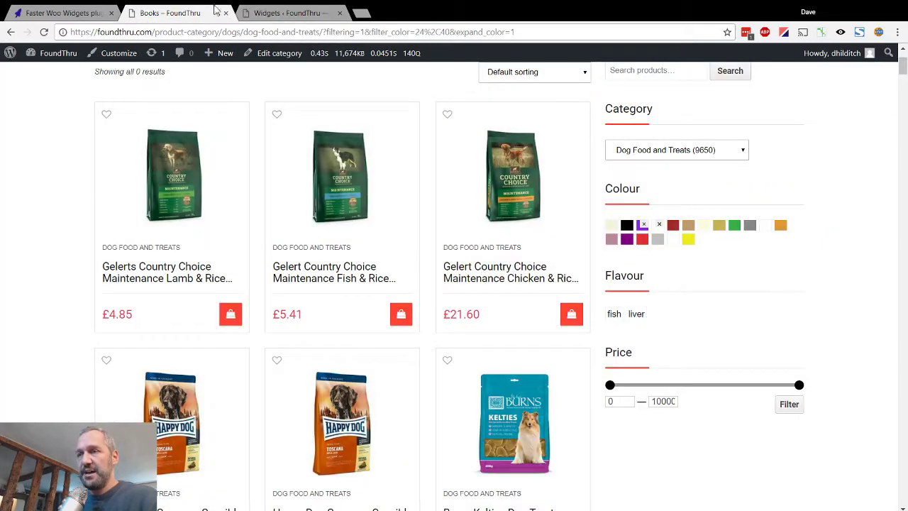
Step: Check the filtered shop page's load time and query statistics, and return to the Widgets settings page
{"action": "scroll", "coordinate": [903, 67], "scroll_direction": "up", "scroll_amount": 2}
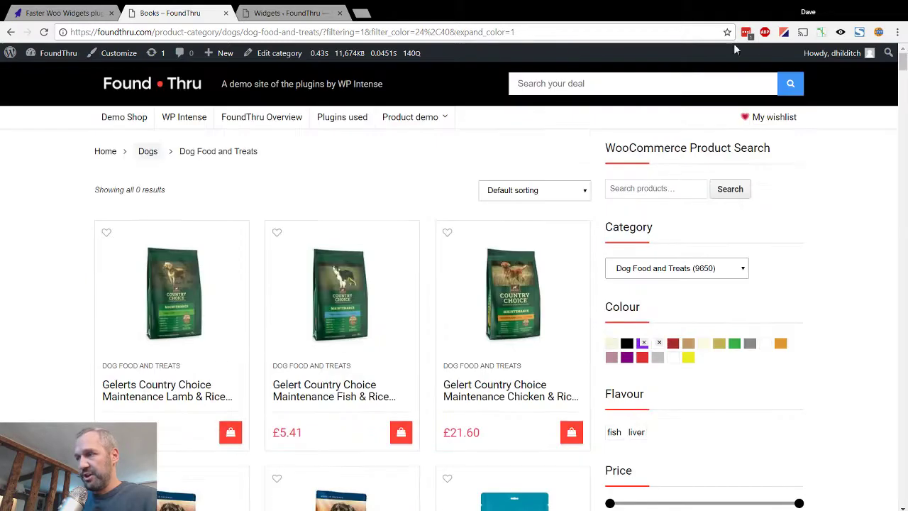
{"action": "mouse_move", "coordinate": [344, 58]}
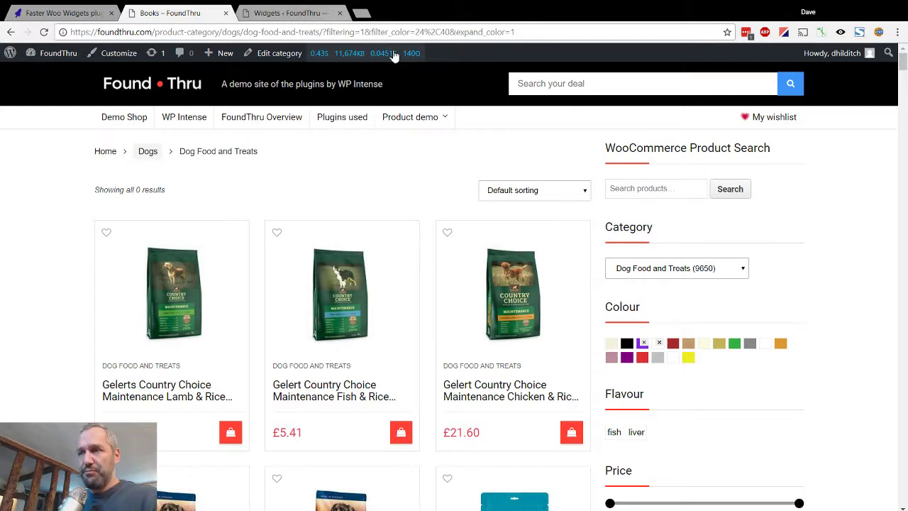
{"action": "left_click", "coordinate": [310, 10]}
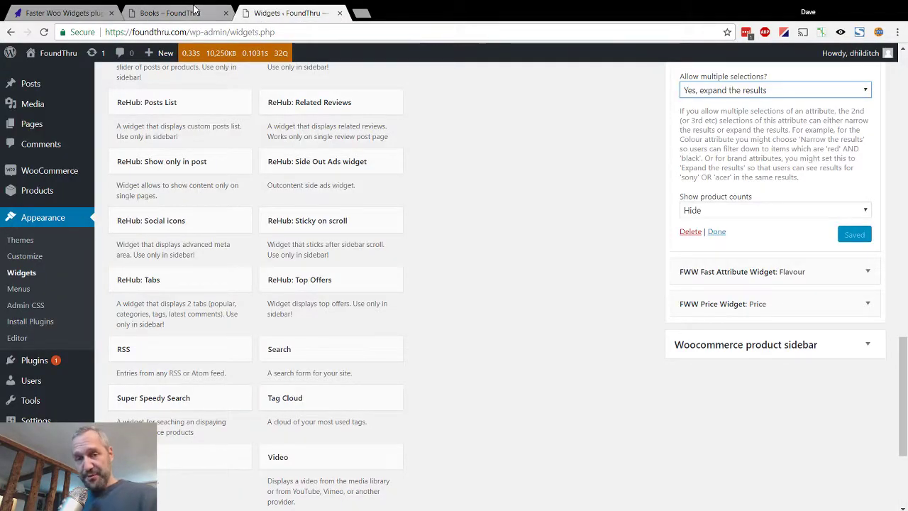